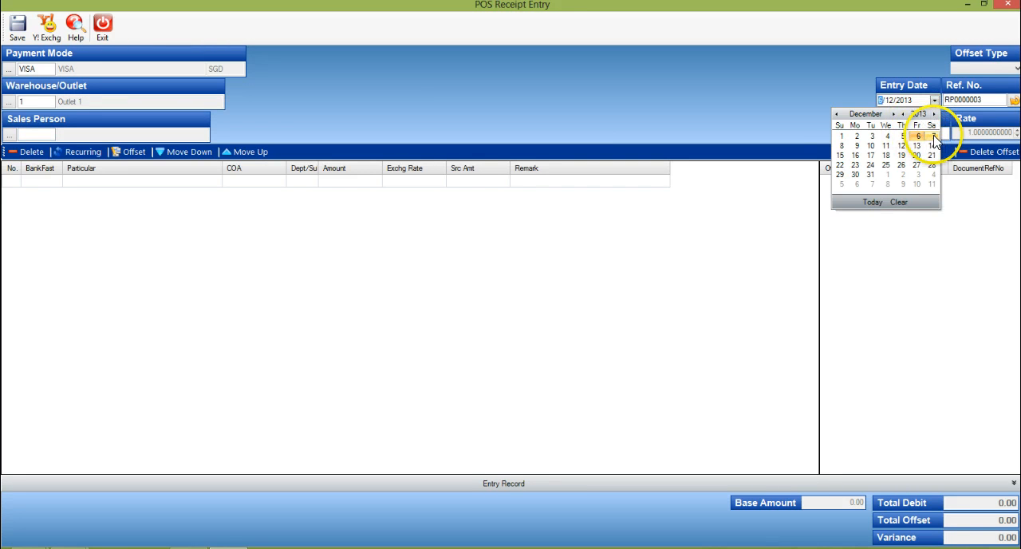
# Step: Set the receipt's entry date to 09/12/2013 and offset the listed POS invoice in full for 567.70
pyautogui.click(859, 152)
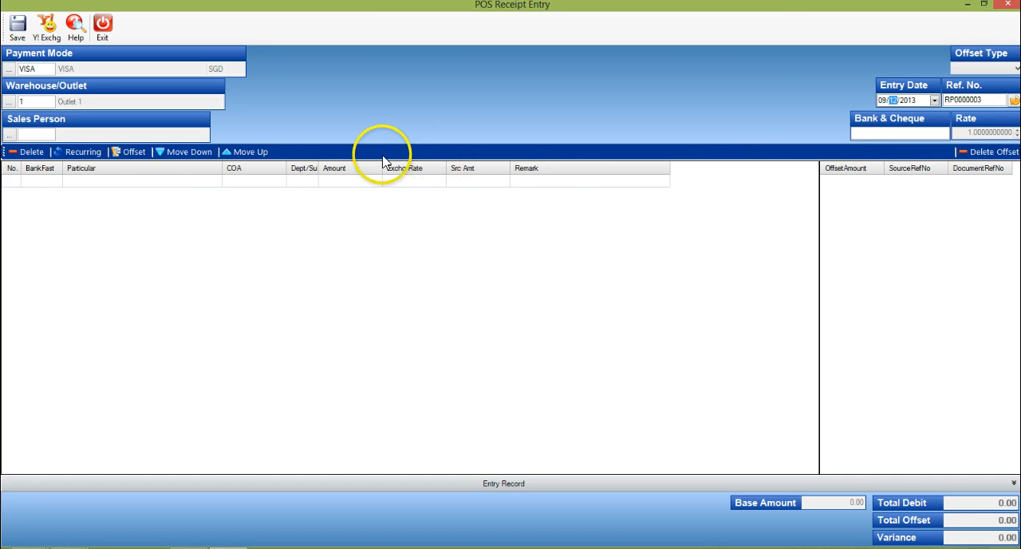
pyautogui.click(135, 155)
pyautogui.click(447, 177)
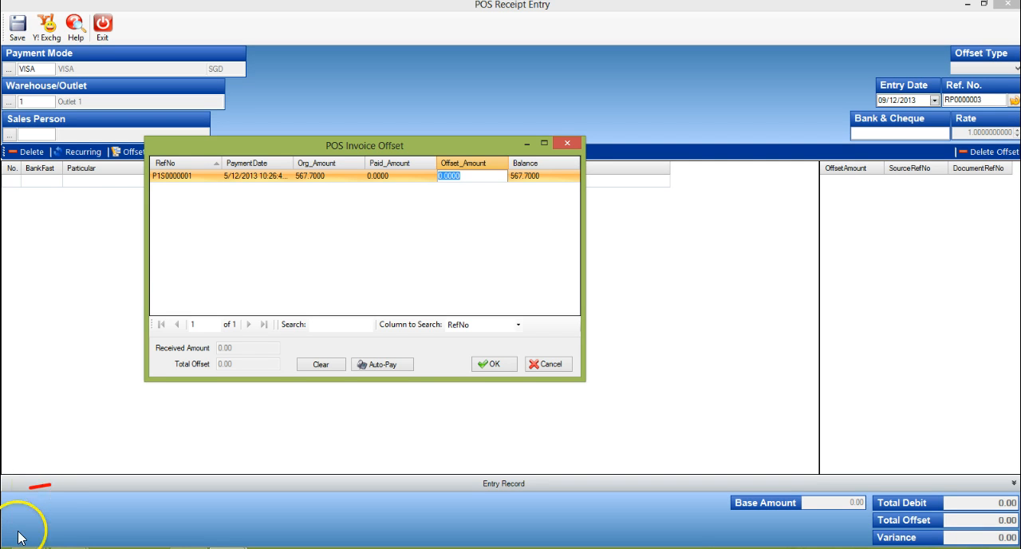
pyautogui.click(454, 180)
pyautogui.doubleClick(452, 177)
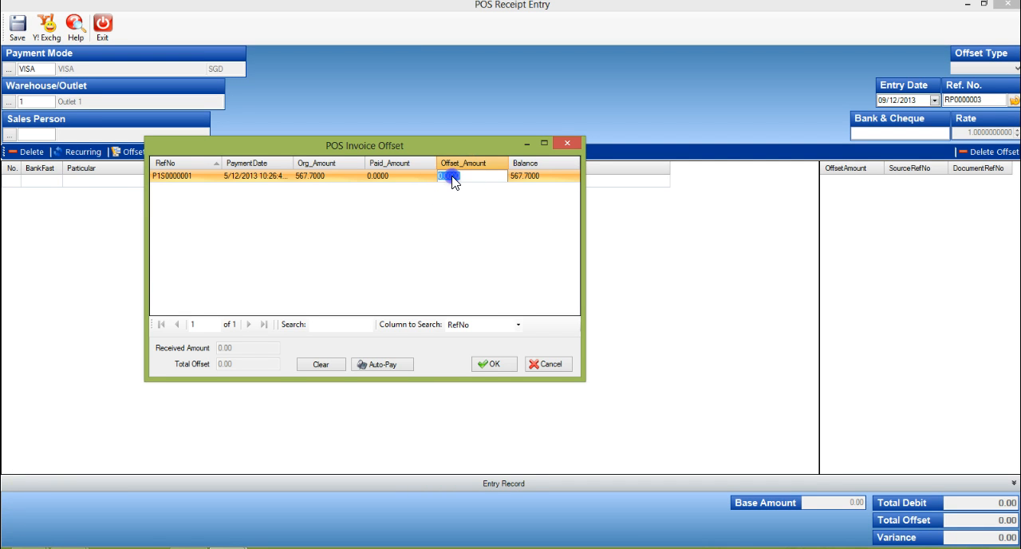
pyautogui.click(493, 365)
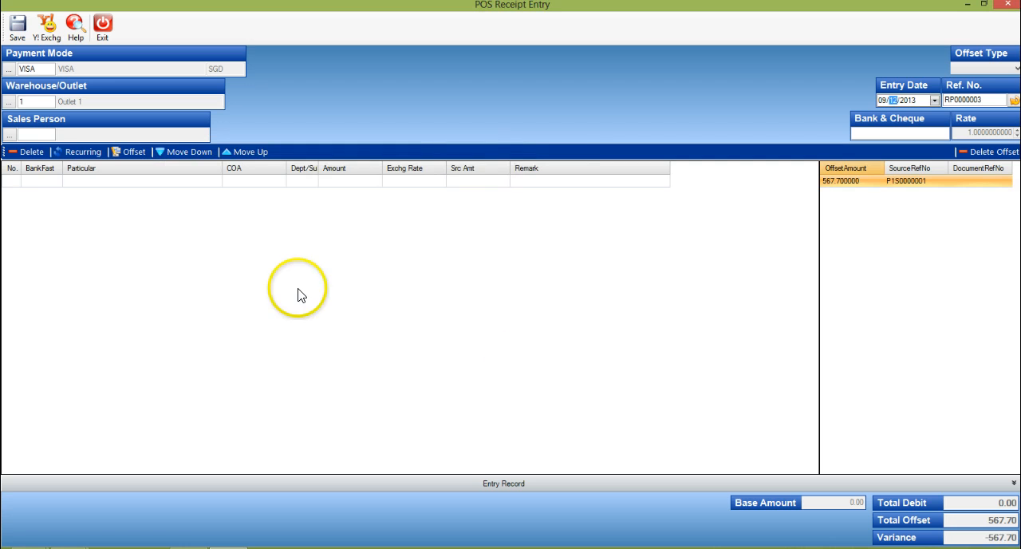
# Step: Add a receipt line for BANK CHARGES - SGD (code B) with an amount of 14.19
pyautogui.click(49, 182)
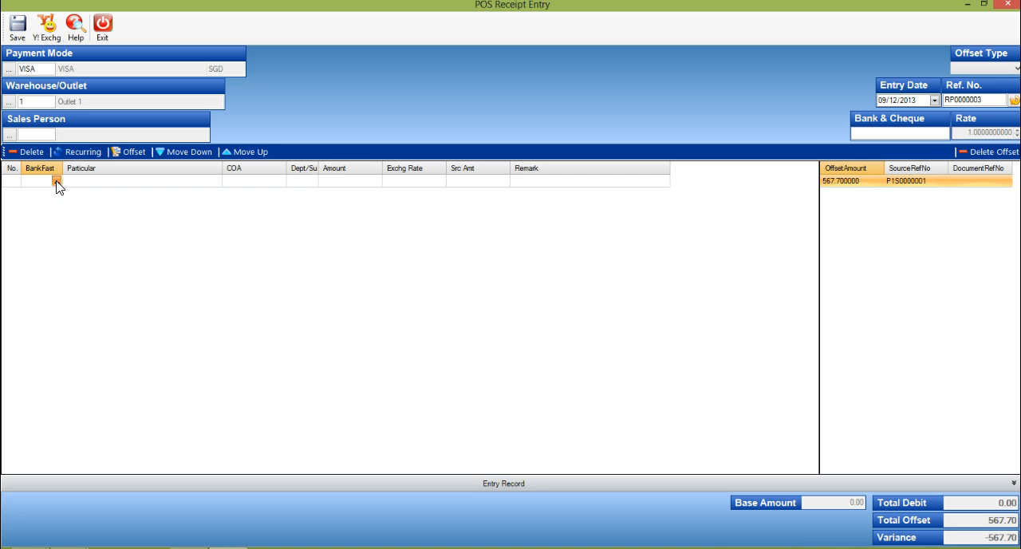
pyautogui.click(139, 412)
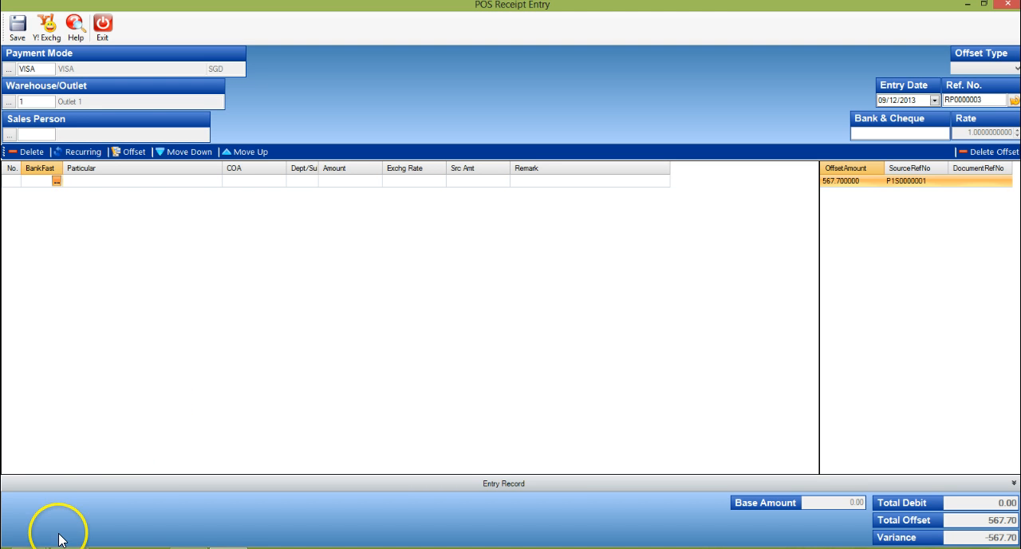
pyautogui.click(57, 182)
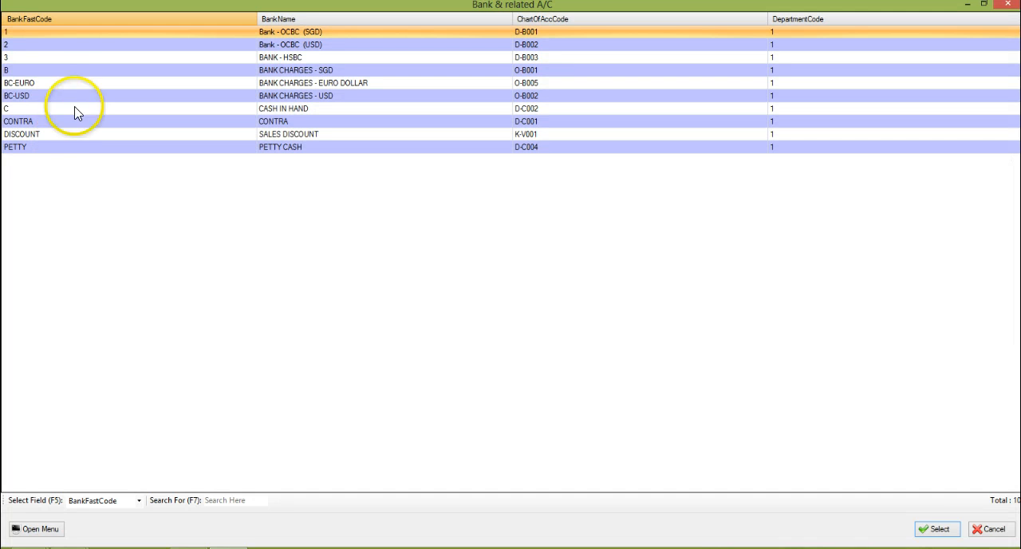
pyautogui.doubleClick(81, 69)
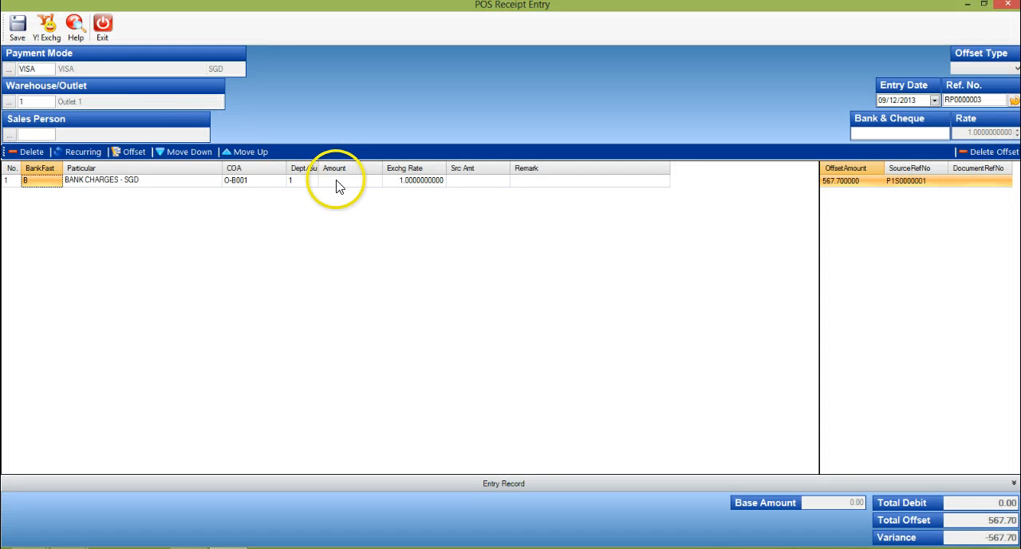
pyautogui.click(335, 186)
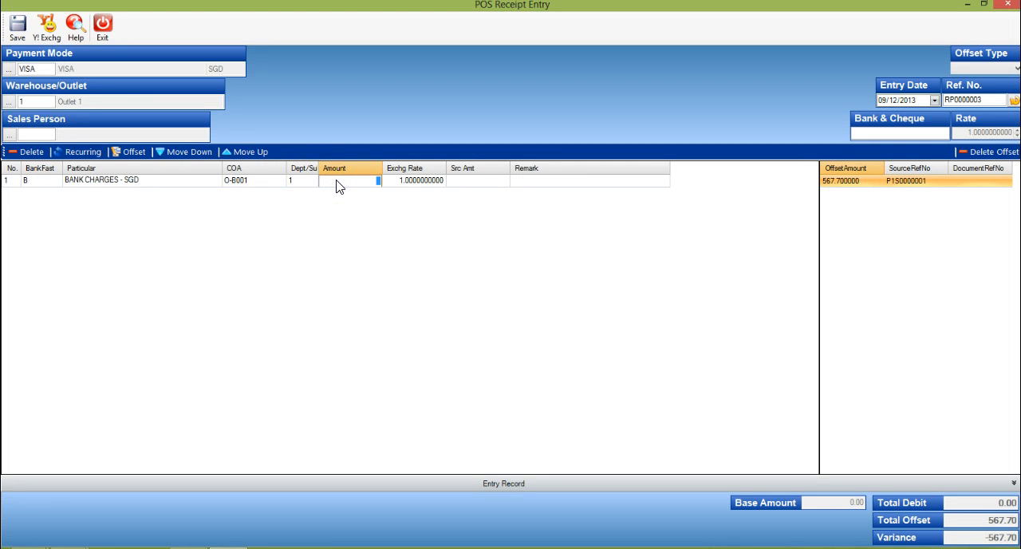
pyautogui.write('1')
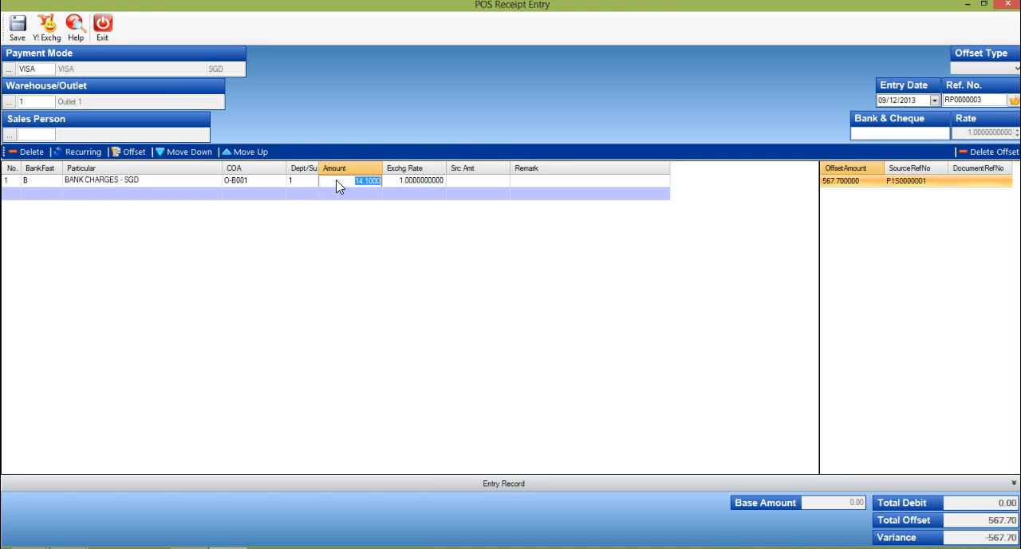
pyautogui.write('4.19')
pyautogui.press('Tab')
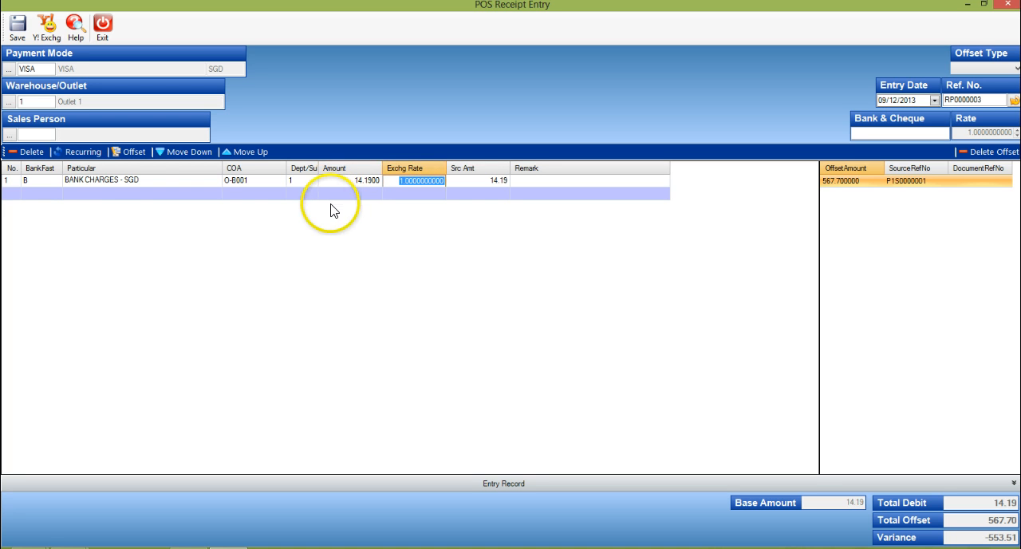
# Step: Add a second receipt line for Bank - OCBC (SGD), code 1, with an amount of 553.51
pyautogui.click(34, 193)
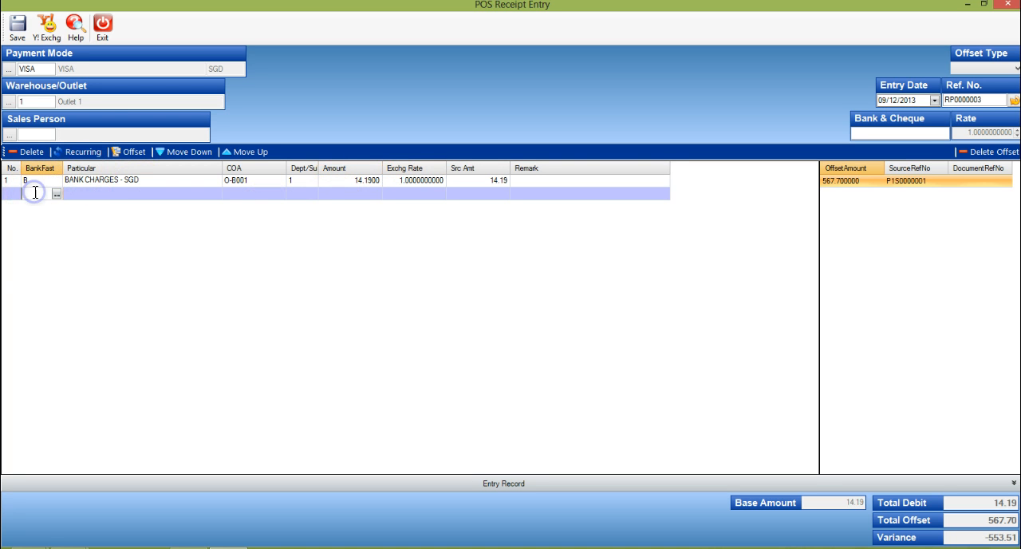
pyautogui.write('1')
pyautogui.press('Tab')
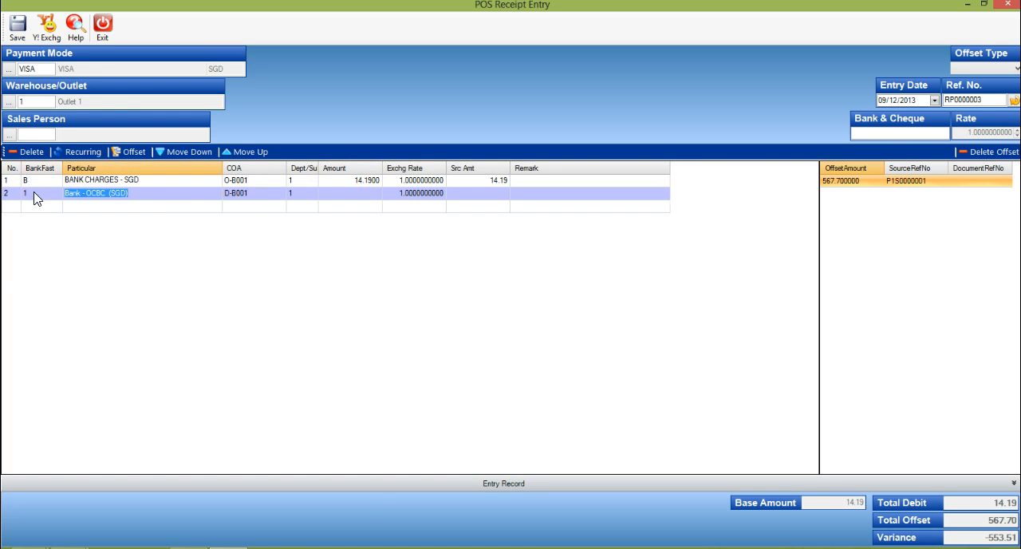
pyautogui.click(337, 196)
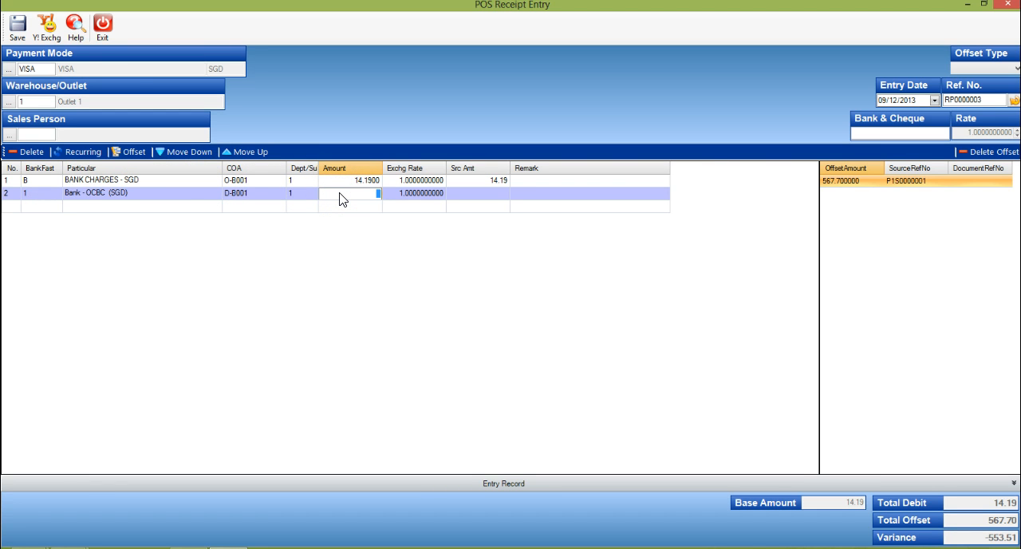
pyautogui.write('553.5100')
pyautogui.press('Tab')
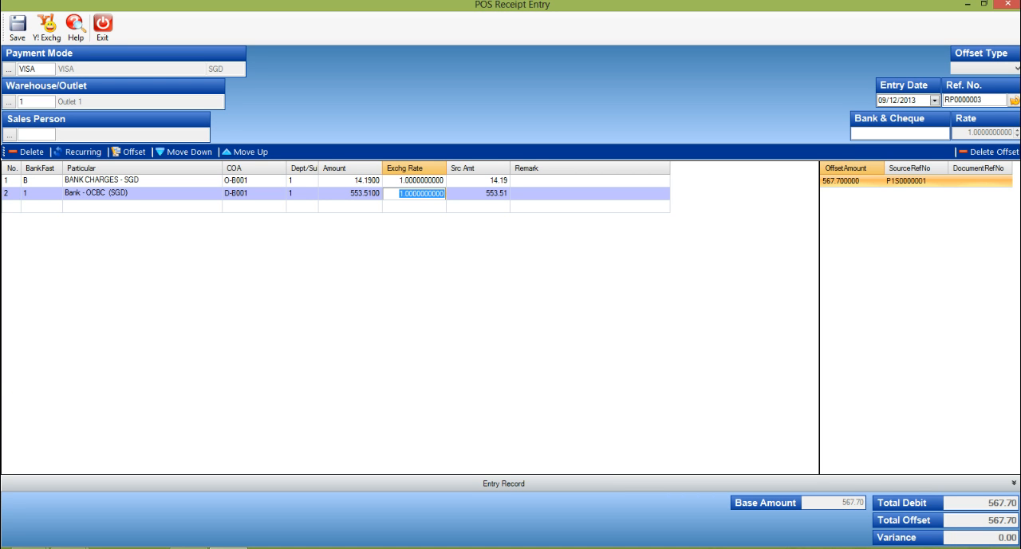
pyautogui.click(990, 538)
# Step: Save the POS receipt with its date beyond the current date accepted, and exit the receipt entry form
pyautogui.click(18, 28)
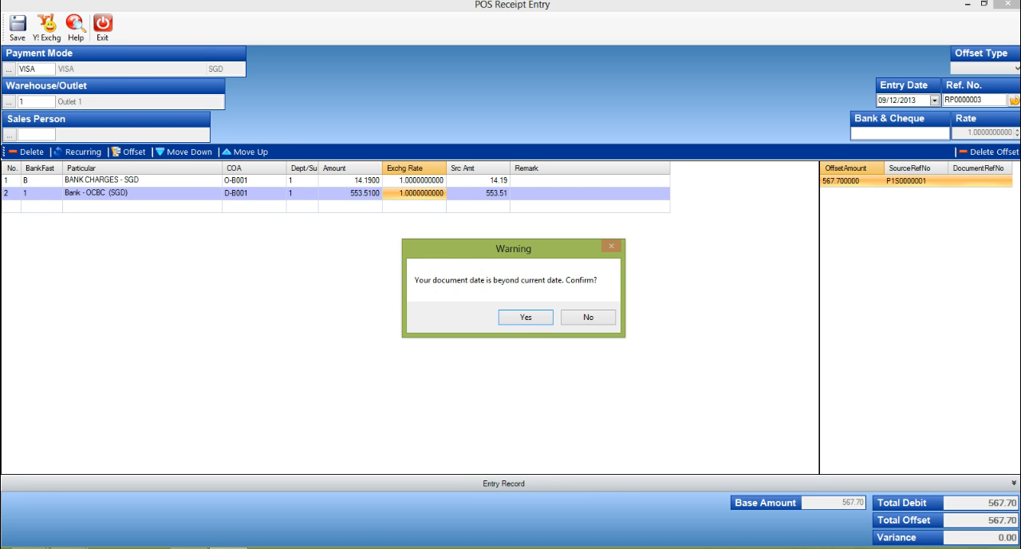
pyautogui.click(540, 323)
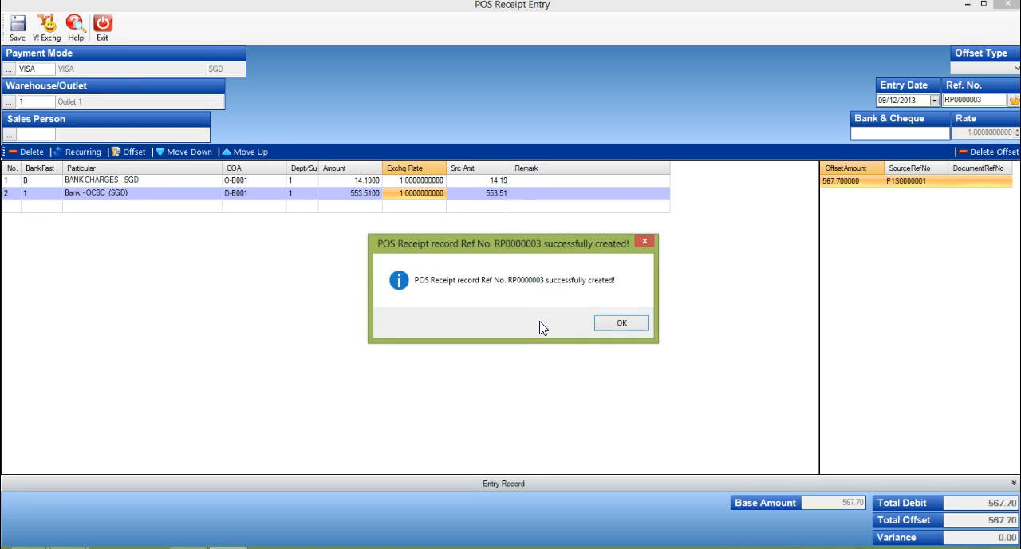
pyautogui.click(622, 323)
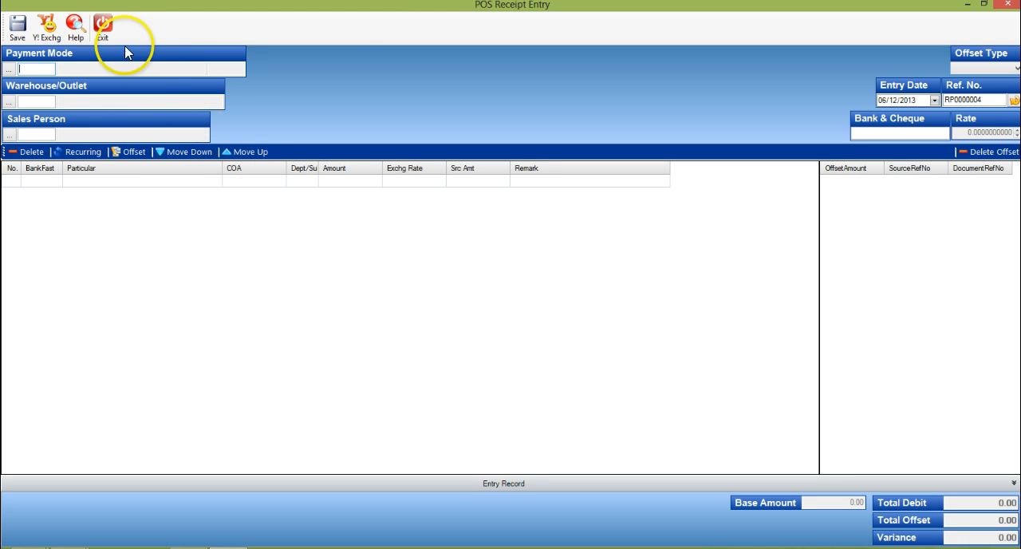
pyautogui.click(104, 31)
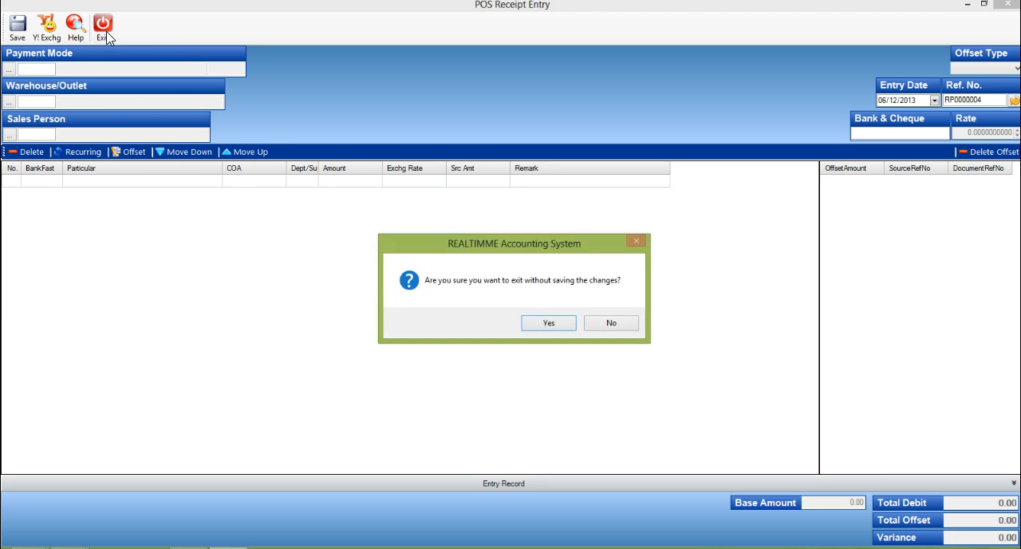
pyautogui.click(559, 323)
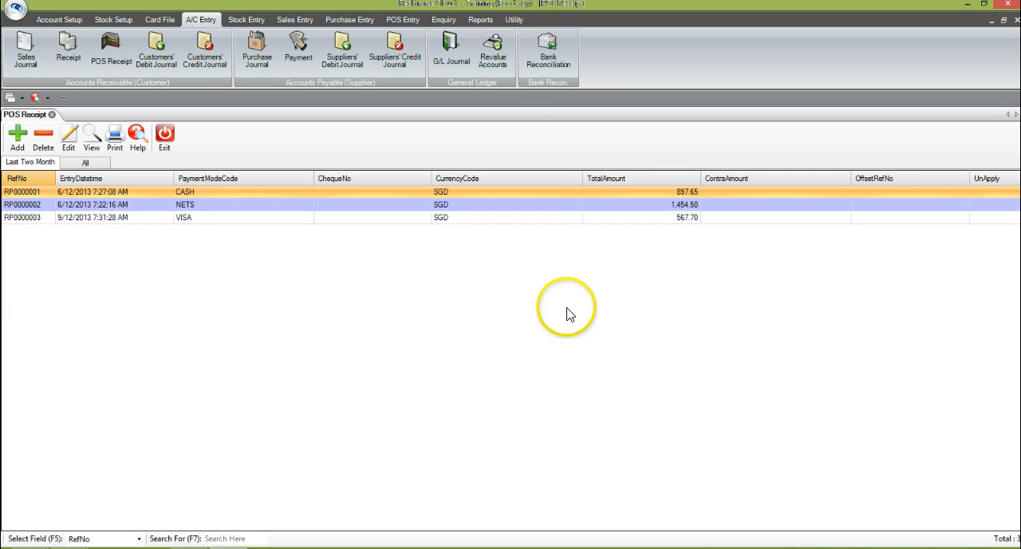
# Step: Retrieve the G/L account activities of BANK OCBC (SGD), D-B001, and examine the debit amount of the VISA receipt
pyautogui.click(445, 20)
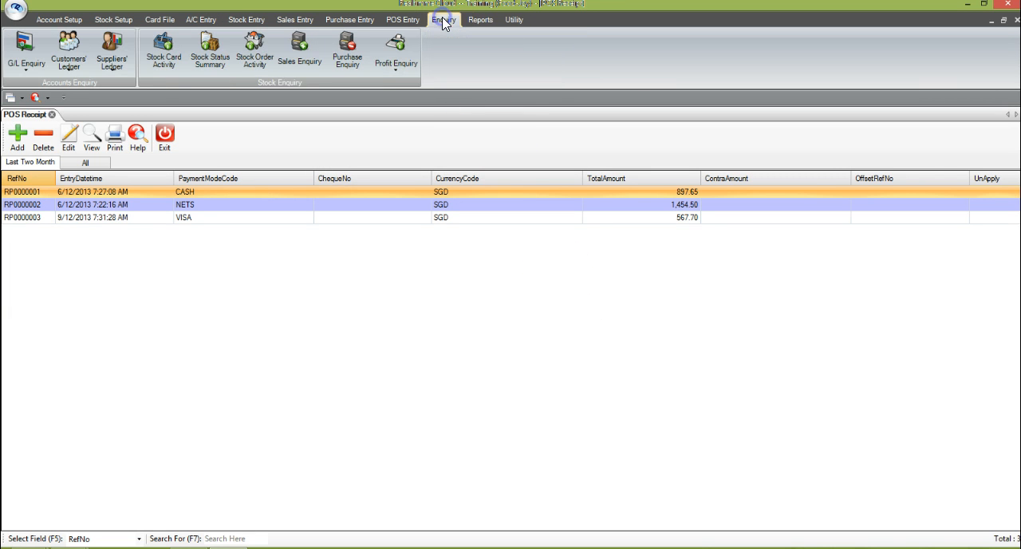
pyautogui.click(37, 67)
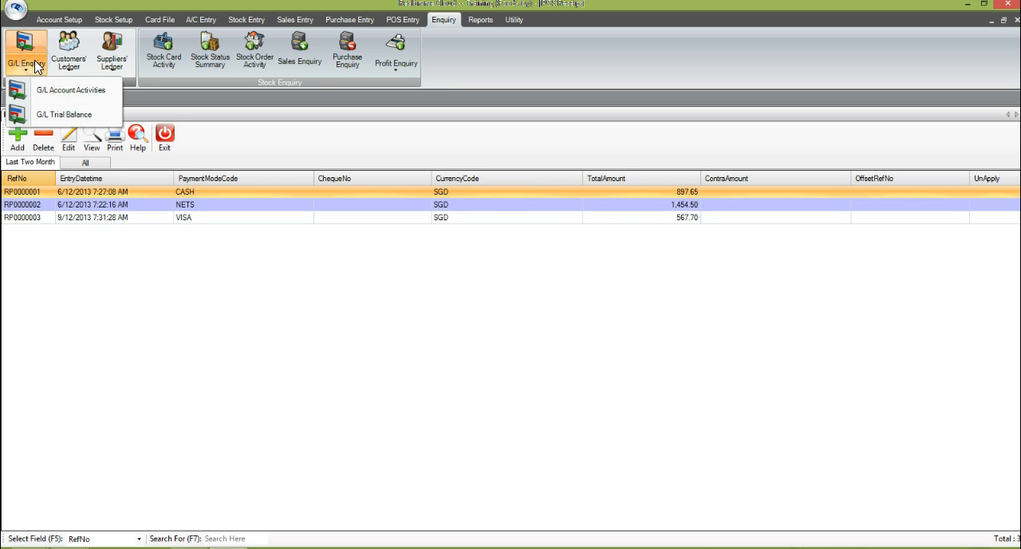
pyautogui.click(72, 92)
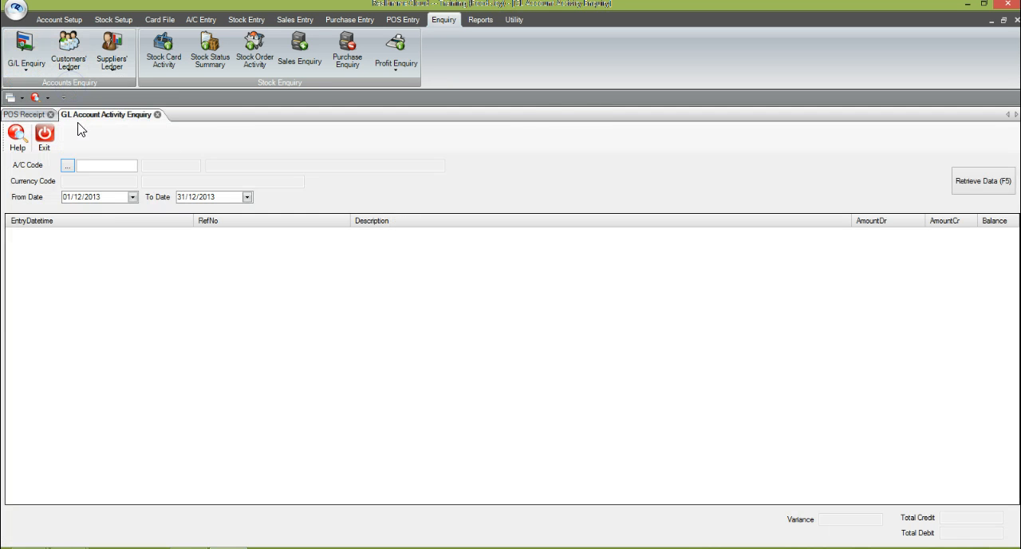
pyautogui.click(83, 165)
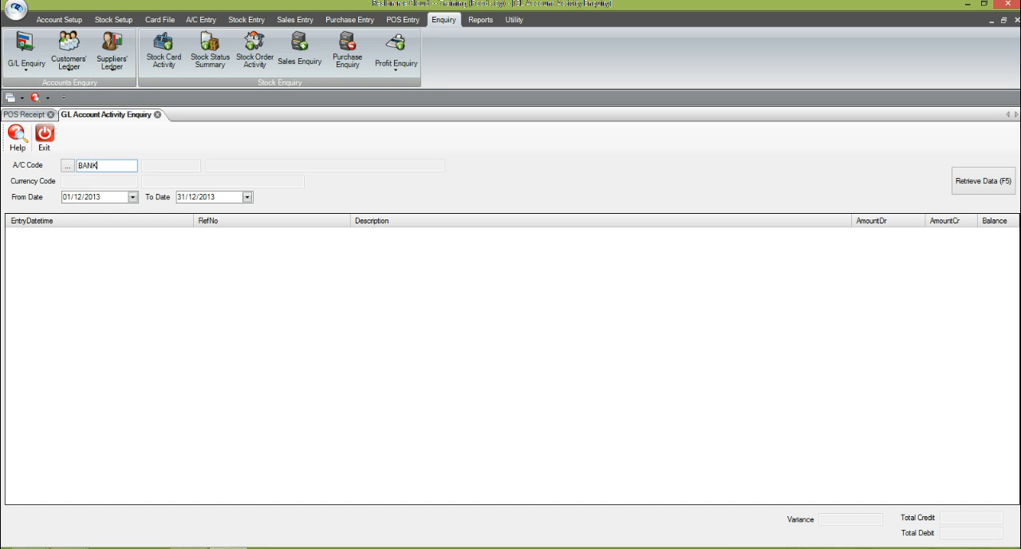
pyautogui.press('Return')
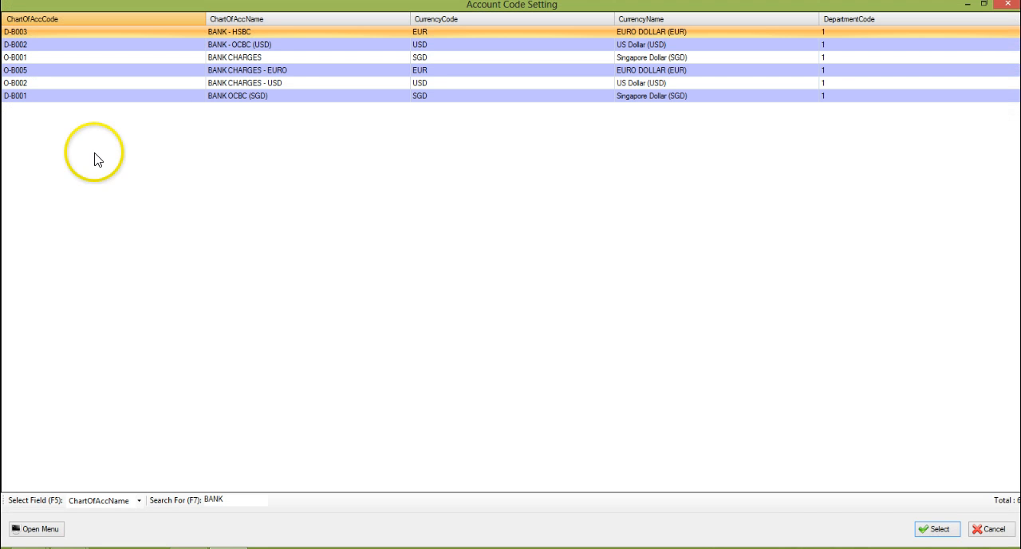
pyautogui.doubleClick(228, 102)
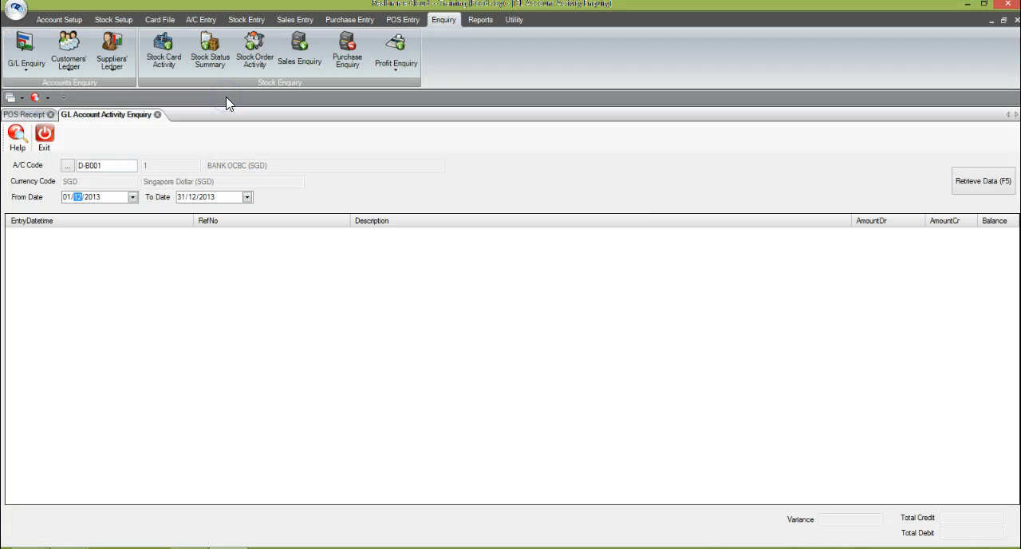
pyautogui.click(983, 186)
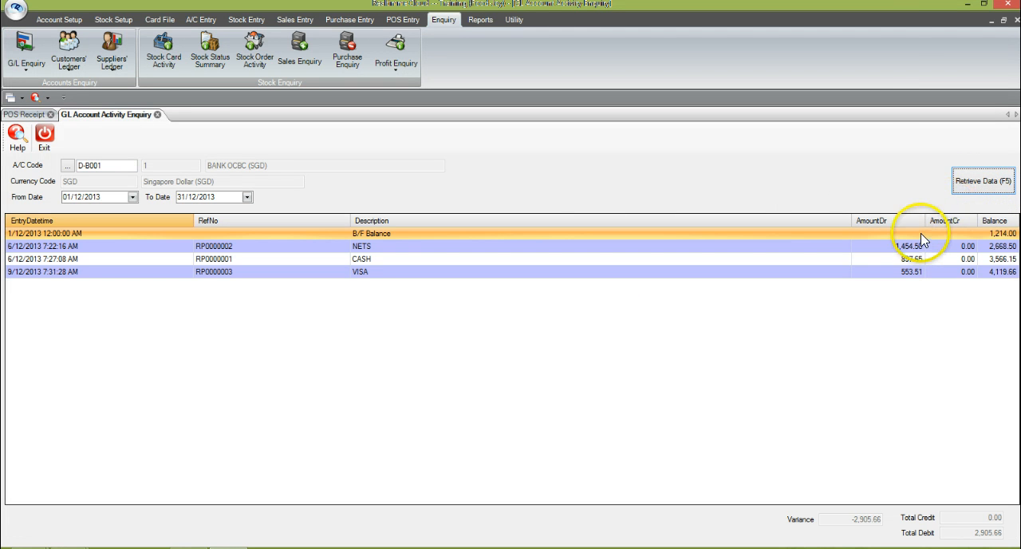
pyautogui.click(907, 276)
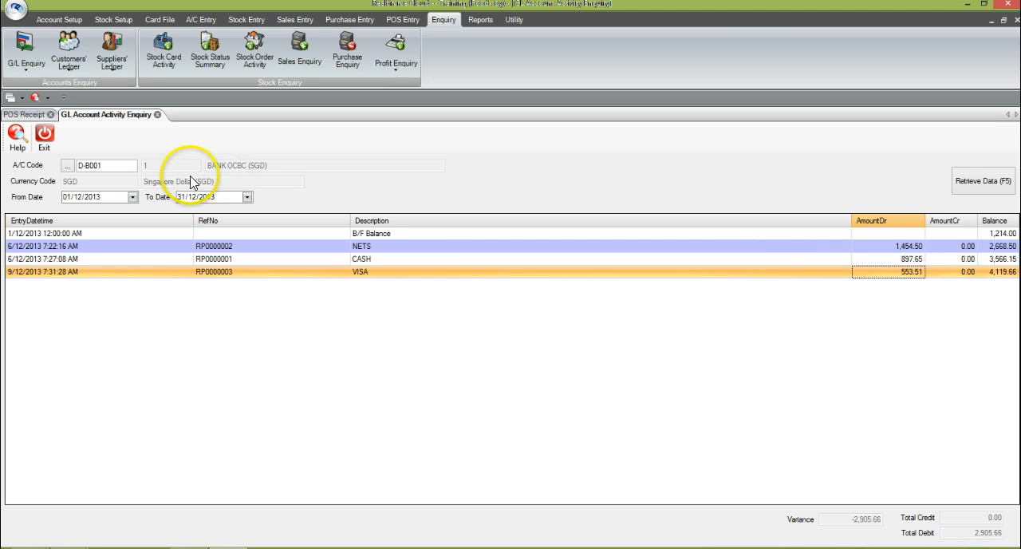
# Step: Retrieve the G/L account activities of BANK CHARGES, O-B001, and examine the VISA entry's debit amount
pyautogui.moveTo(110, 165); pyautogui.dragTo(46, 163)
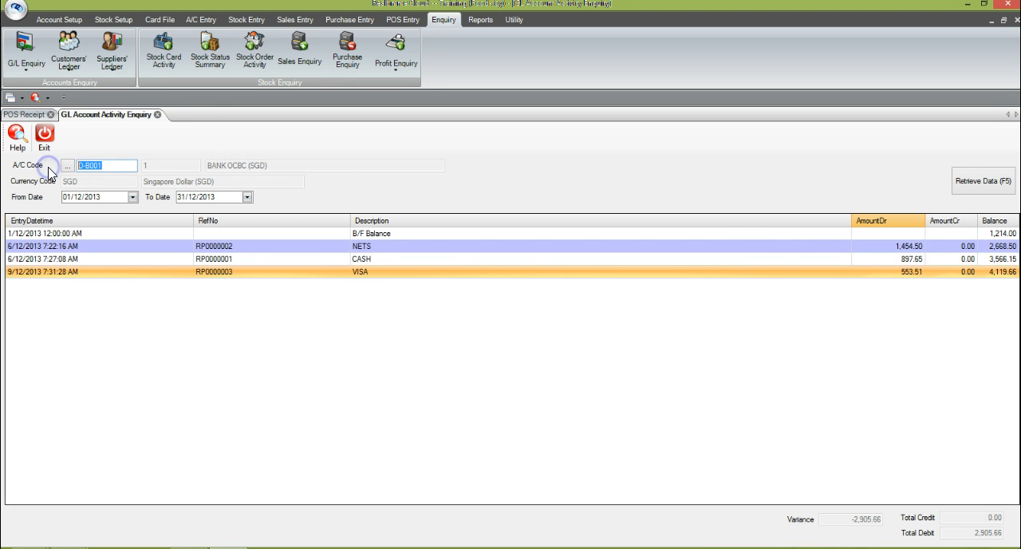
pyautogui.write('BANK')
pyautogui.press('Return')
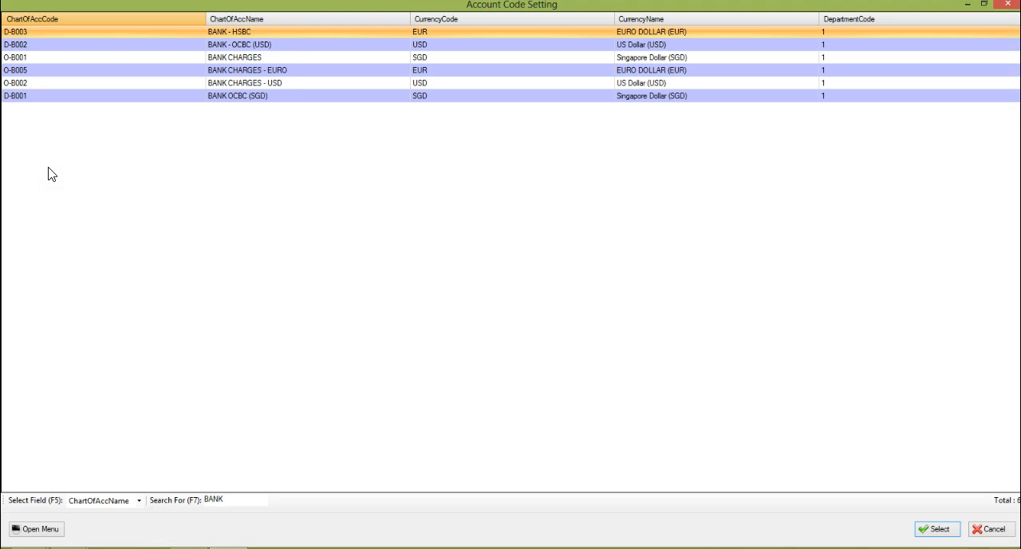
pyautogui.doubleClick(279, 62)
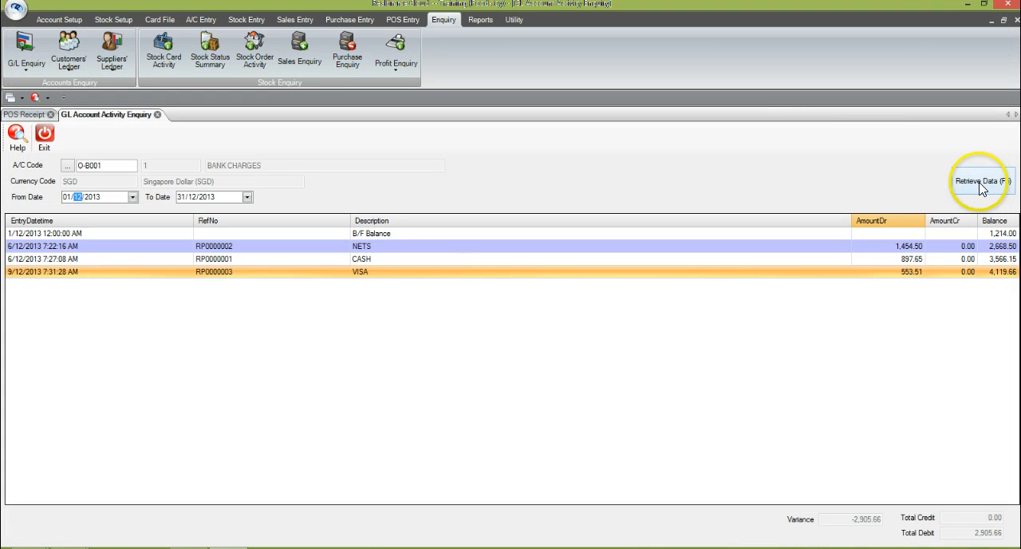
pyautogui.click(981, 183)
pyautogui.click(912, 233)
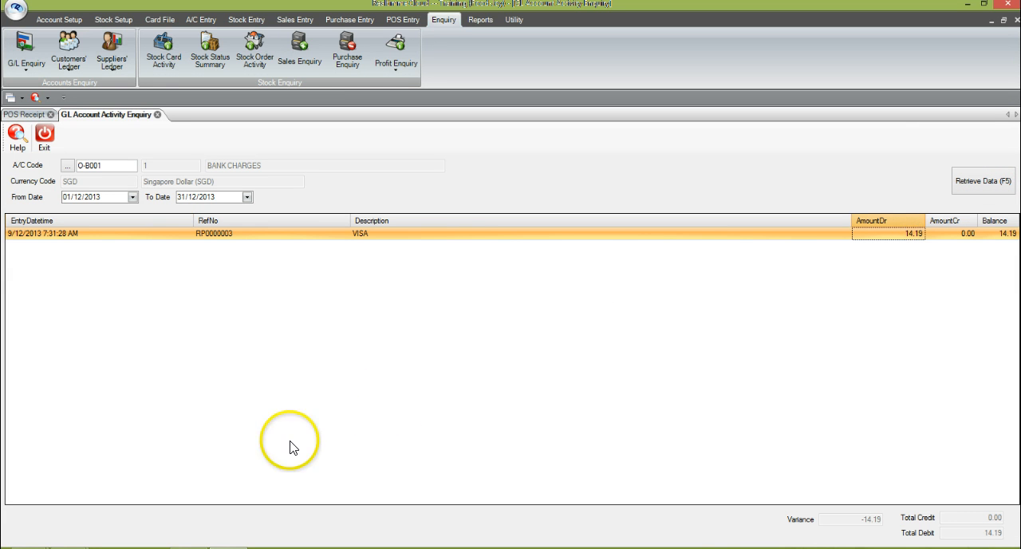
pyautogui.click(385, 236)
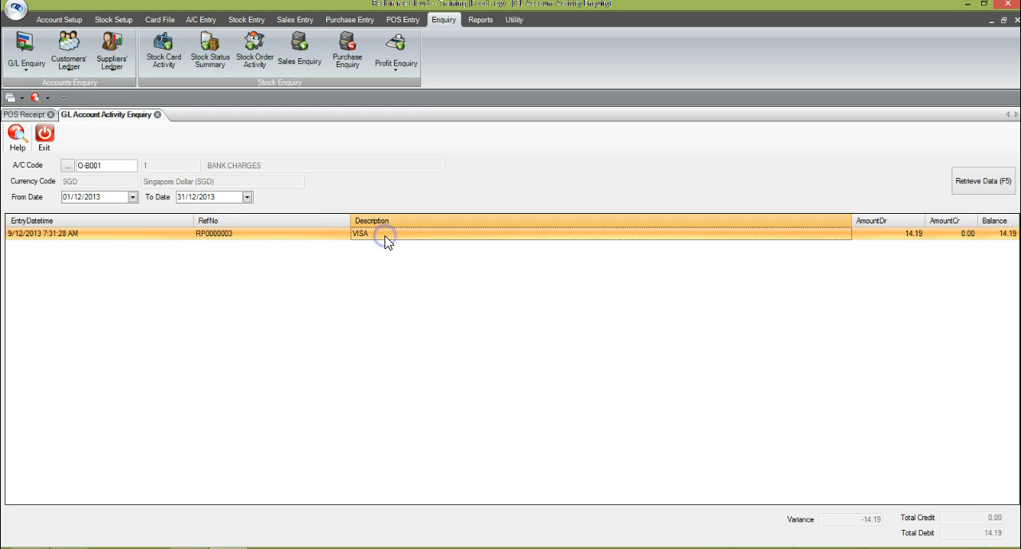
# Step: Retrieve the G/L account activities of TRADE DEBTORS - RETAIL, D-T002, and examine the VISA receipt's credit amount
pyautogui.click(114, 165)
pyautogui.moveTo(114, 165); pyautogui.dragTo(66, 164)
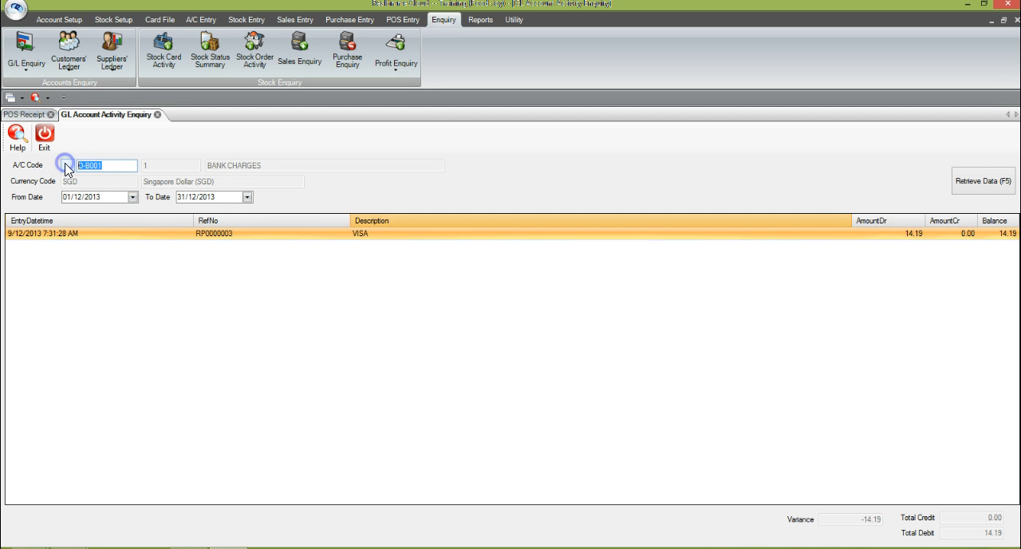
pyautogui.write('TRADE')
pyautogui.press('Return')
pyautogui.click(248, 46)
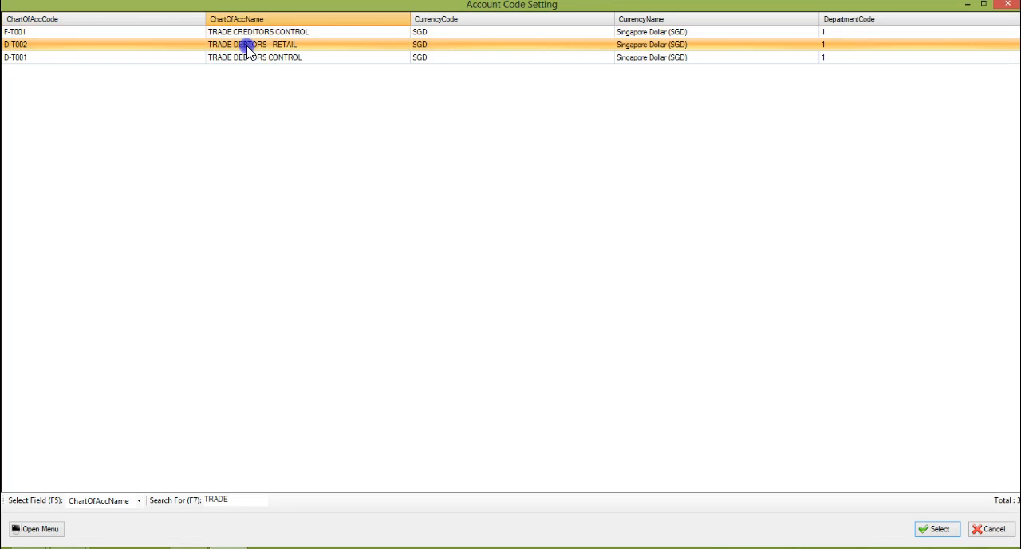
pyautogui.doubleClick(248, 45)
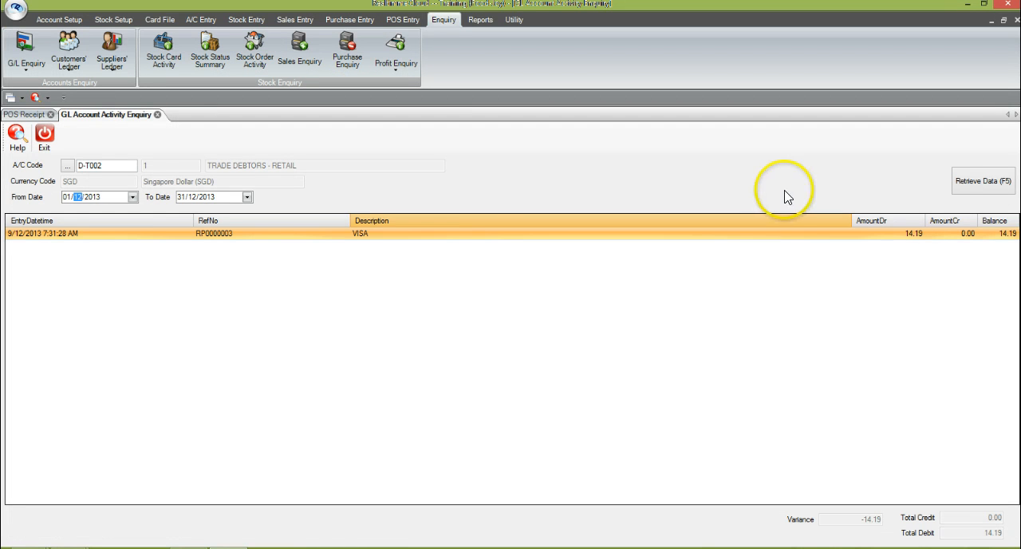
pyautogui.click(983, 186)
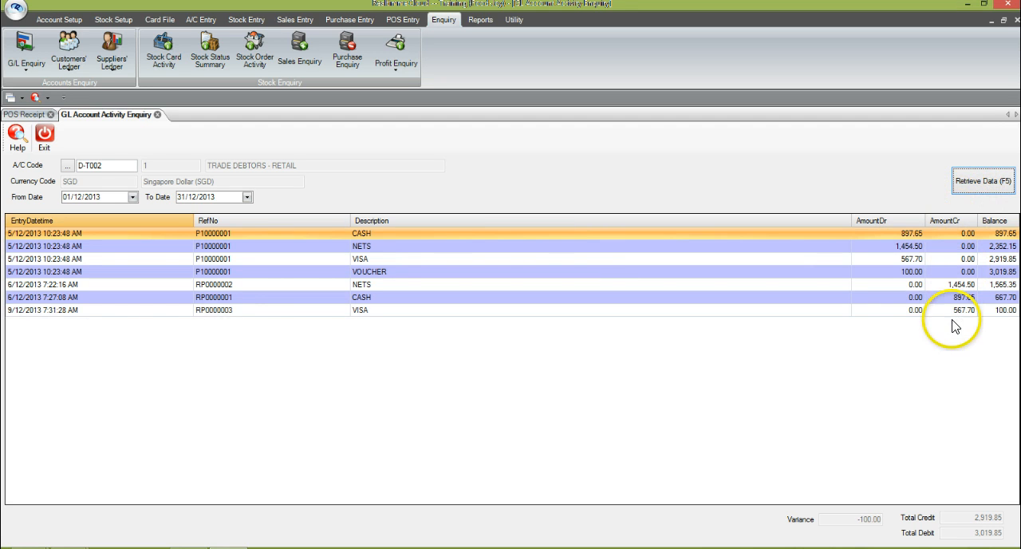
pyautogui.click(955, 310)
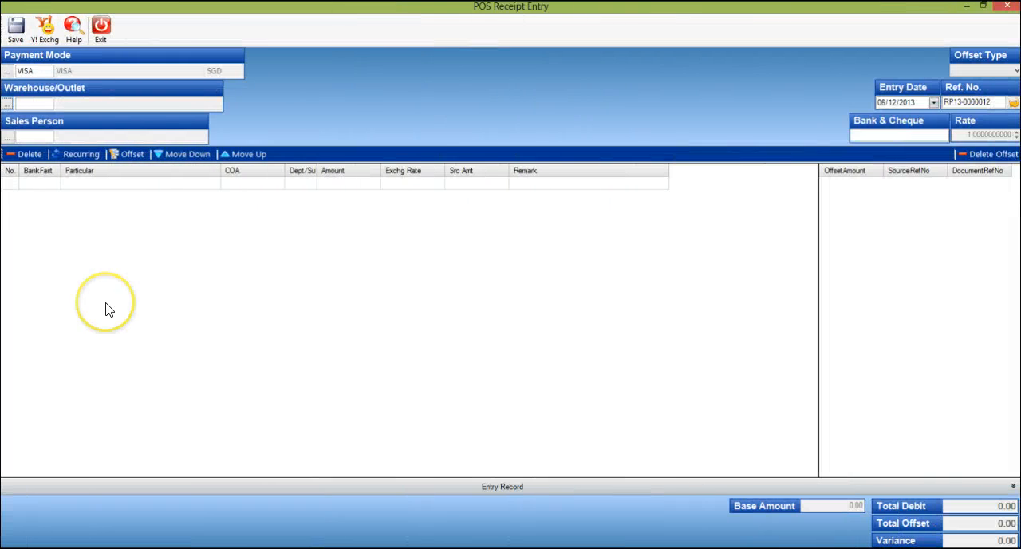
# Step: Examine the warehouse list and the outstanding VISA invoices offered for offset without an outlet, leaving the receipt blank
pyautogui.click(10, 109)
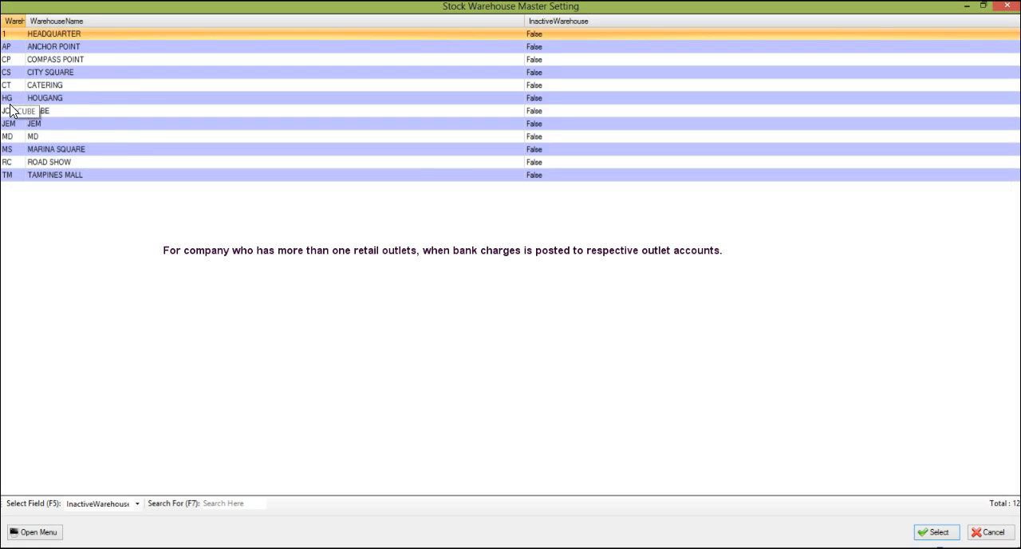
pyautogui.doubleClick(125, 119)
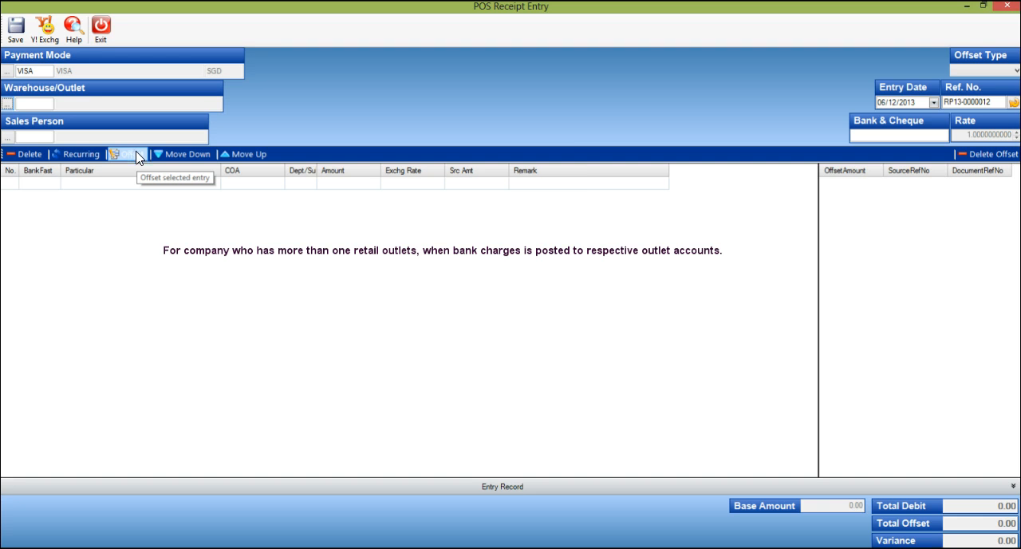
pyautogui.click(137, 153)
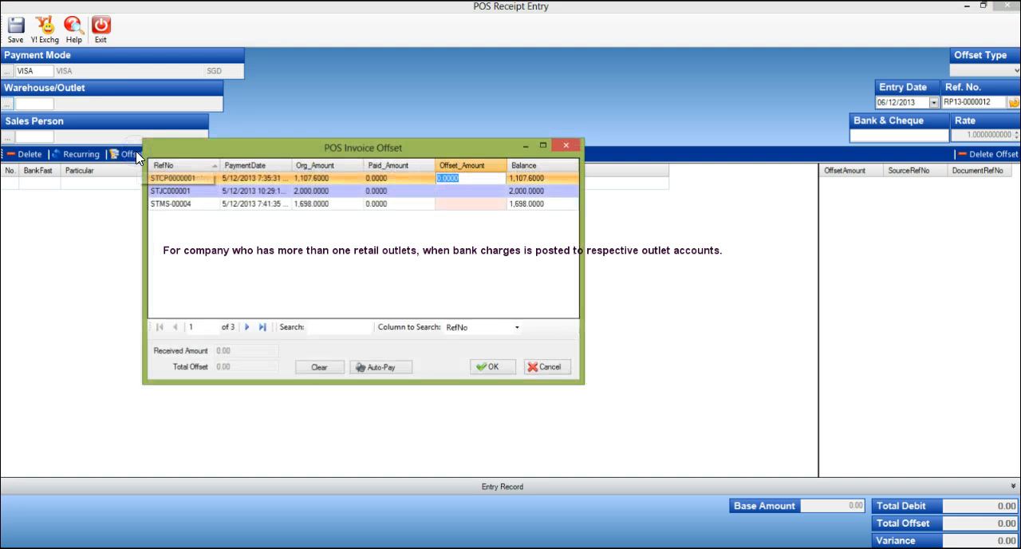
pyautogui.click(183, 191)
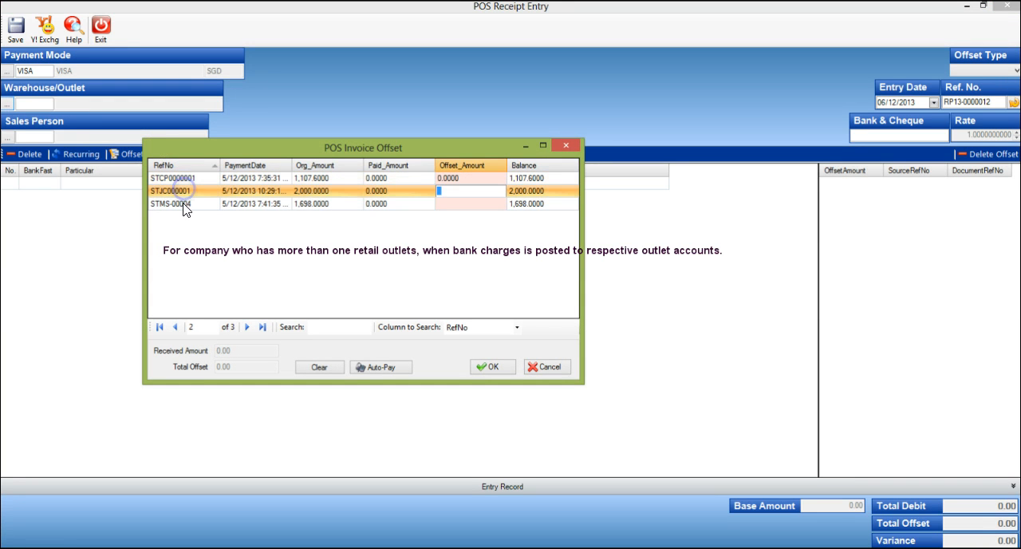
pyautogui.click(183, 204)
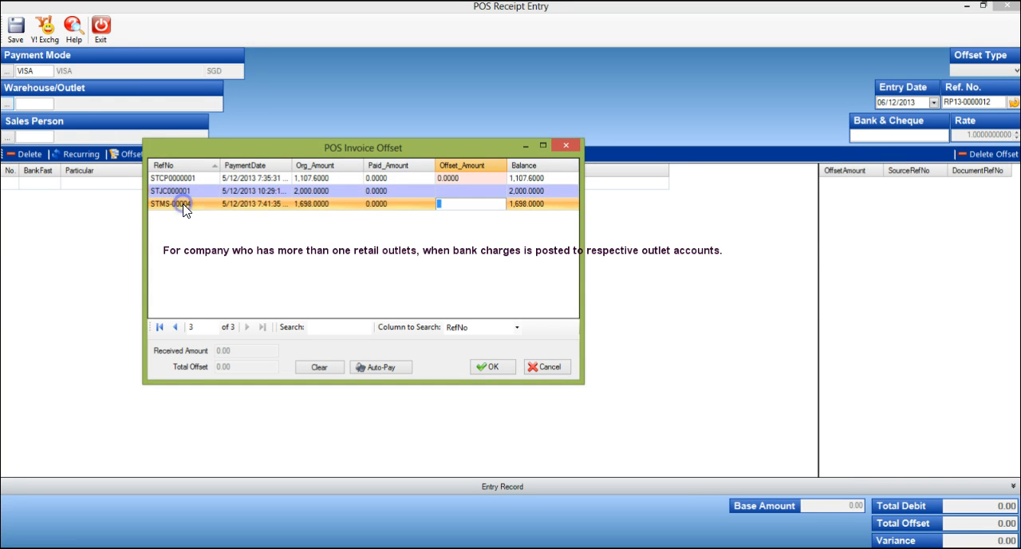
pyautogui.click(235, 180)
pyautogui.click(233, 192)
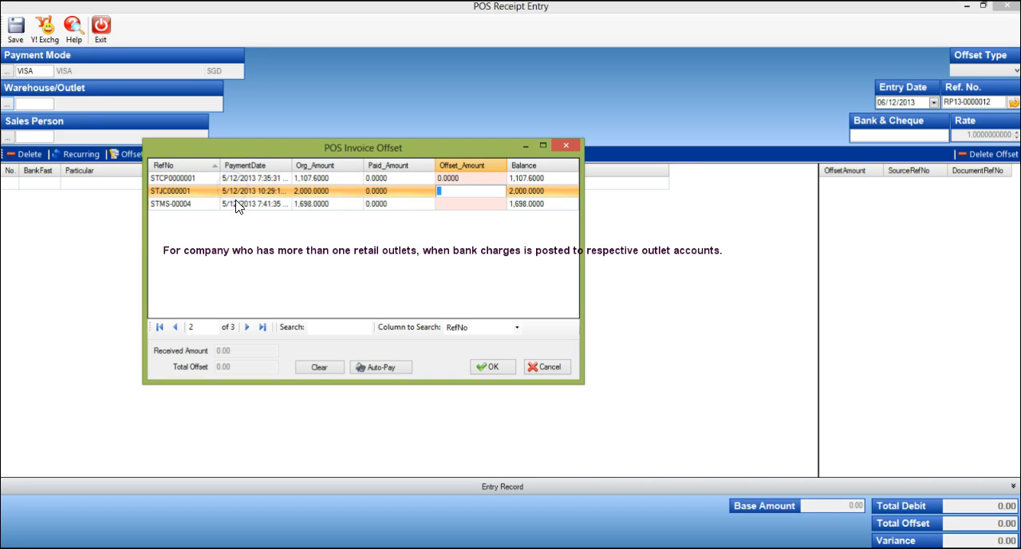
pyautogui.click(237, 204)
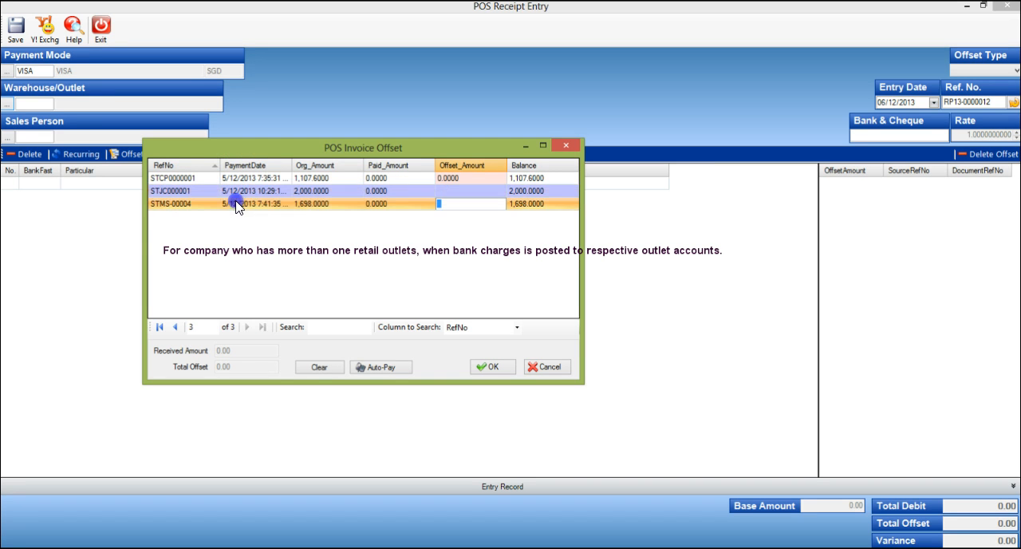
pyautogui.click(84, 250)
pyautogui.click(80, 230)
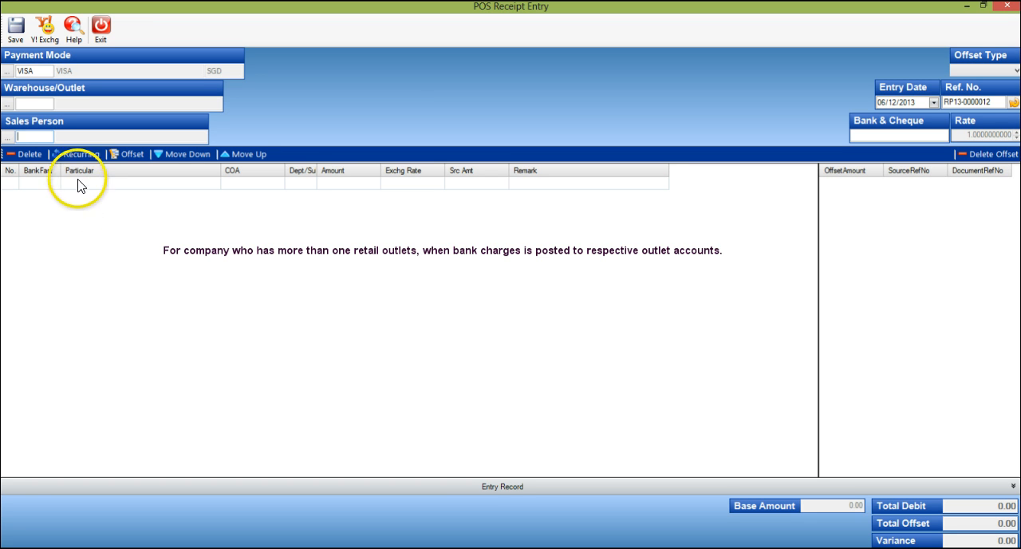
# Step: Set the warehouse/outlet of the VISA receipt to JCUBE
pyautogui.click(33, 69)
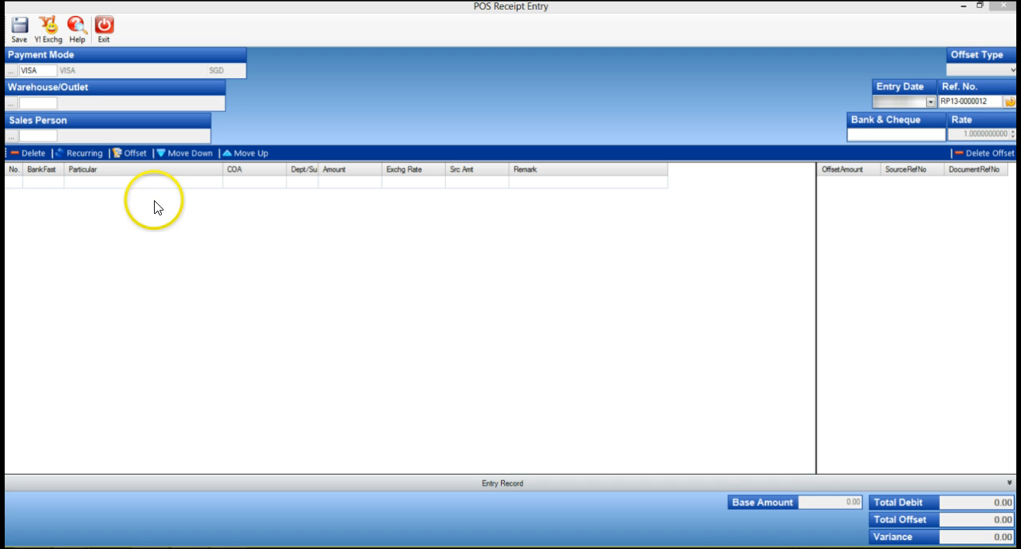
pyautogui.click(48, 72)
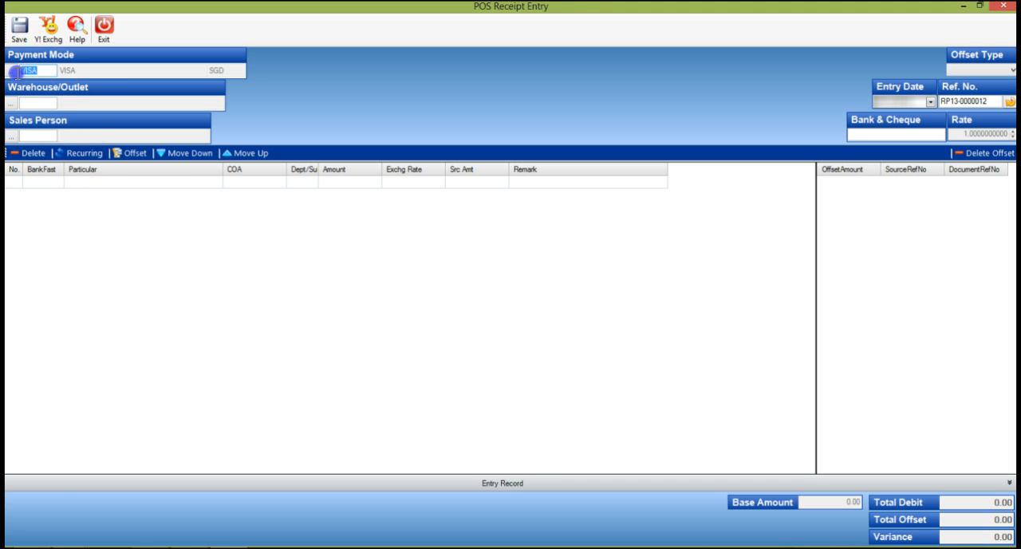
pyautogui.click(11, 103)
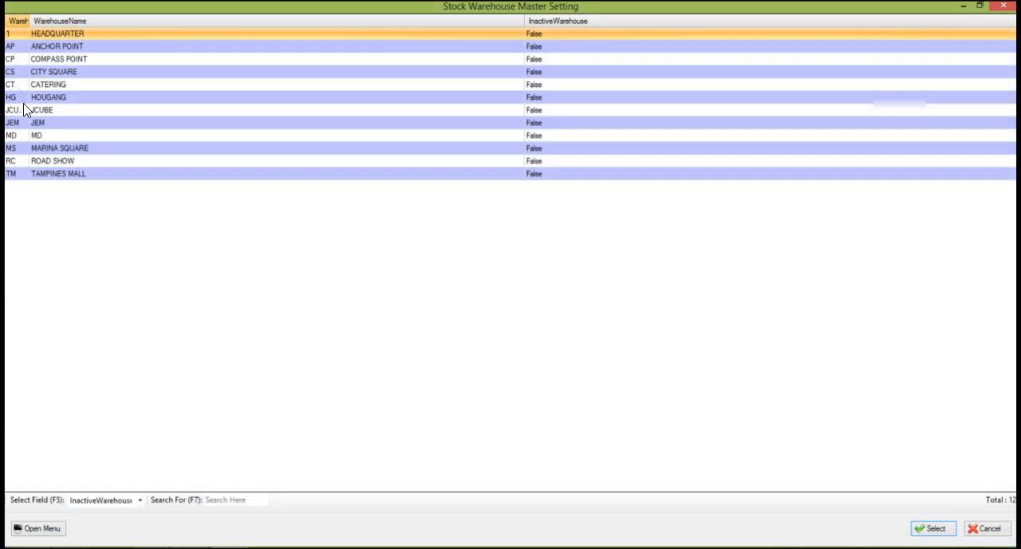
pyautogui.doubleClick(60, 109)
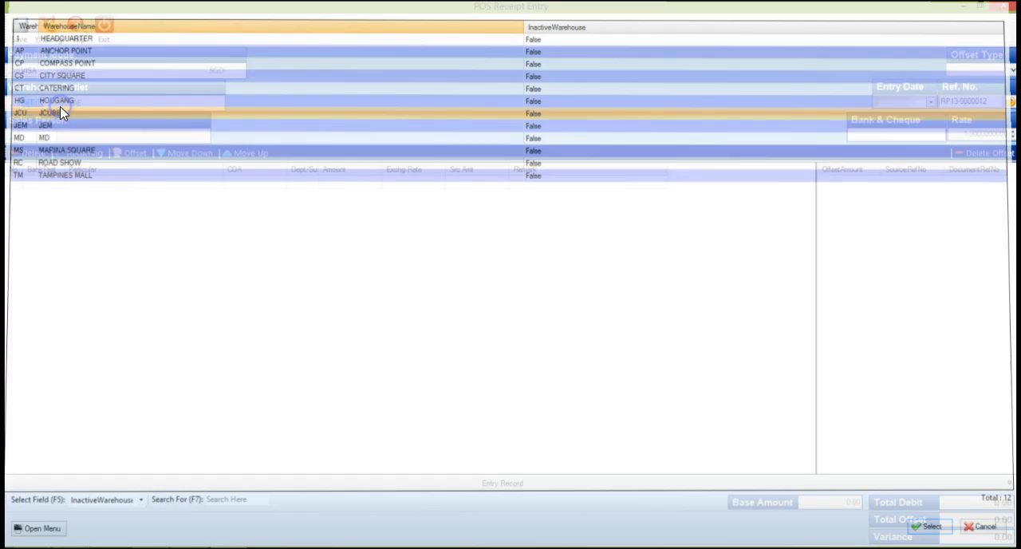
# Step: Offset 2000 against the outstanding JCUBE invoice in the POS invoice offset
pyautogui.click(150, 157)
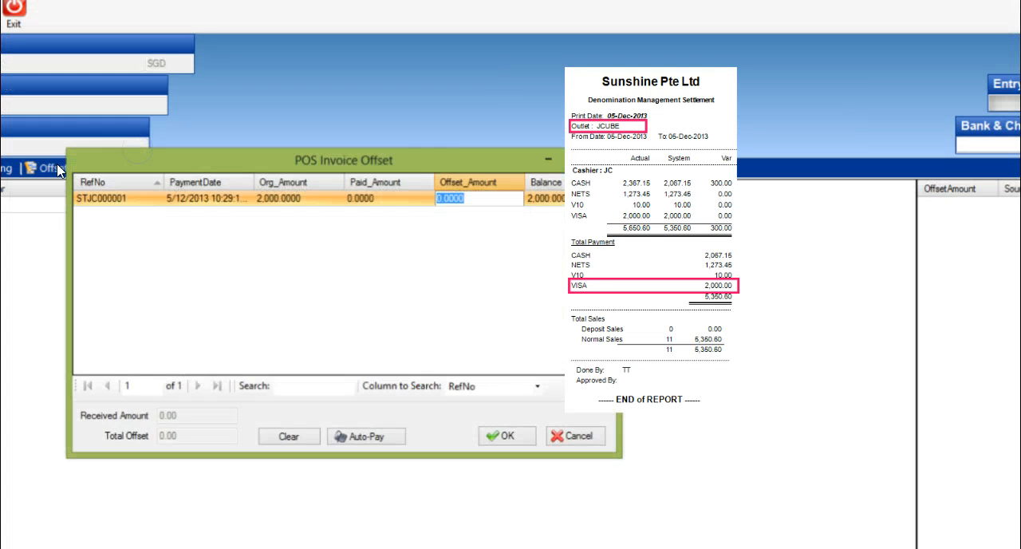
pyautogui.click(486, 185)
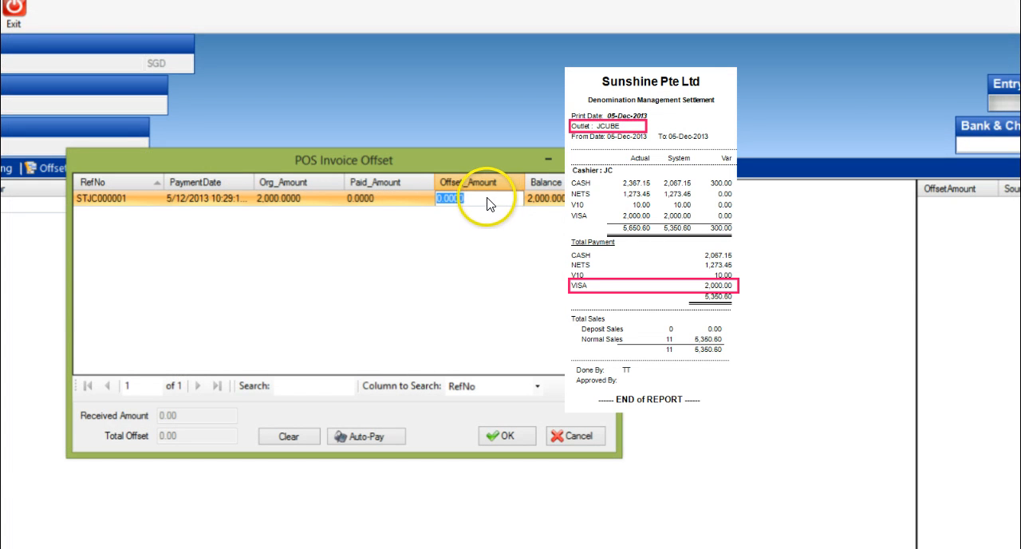
pyautogui.write('2000')
pyautogui.click(498, 331)
pyautogui.click(518, 437)
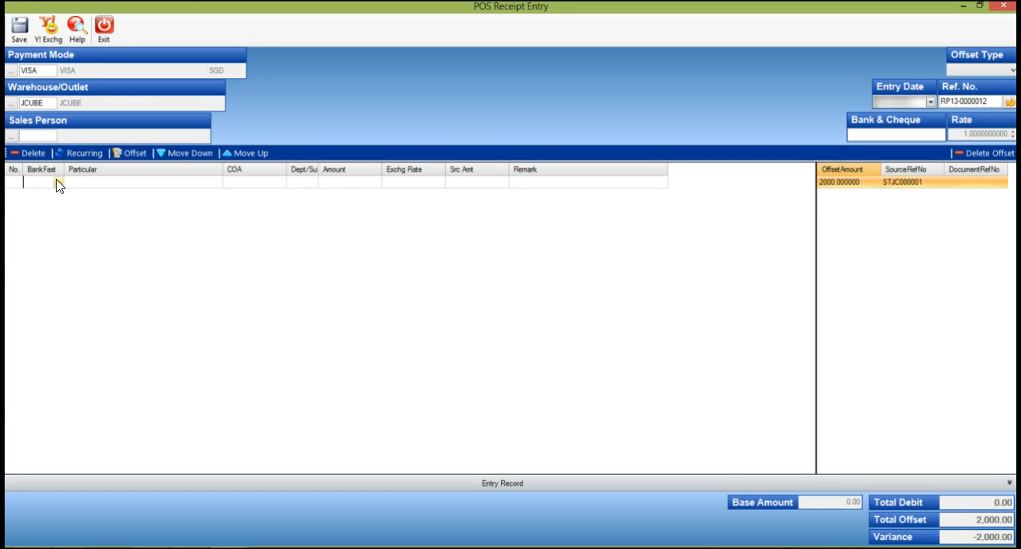
# Step: Add a receipt line for BANK CHARGES - JCUBE MALL, code BC - JC, with an amount of 50
pyautogui.click(56, 183)
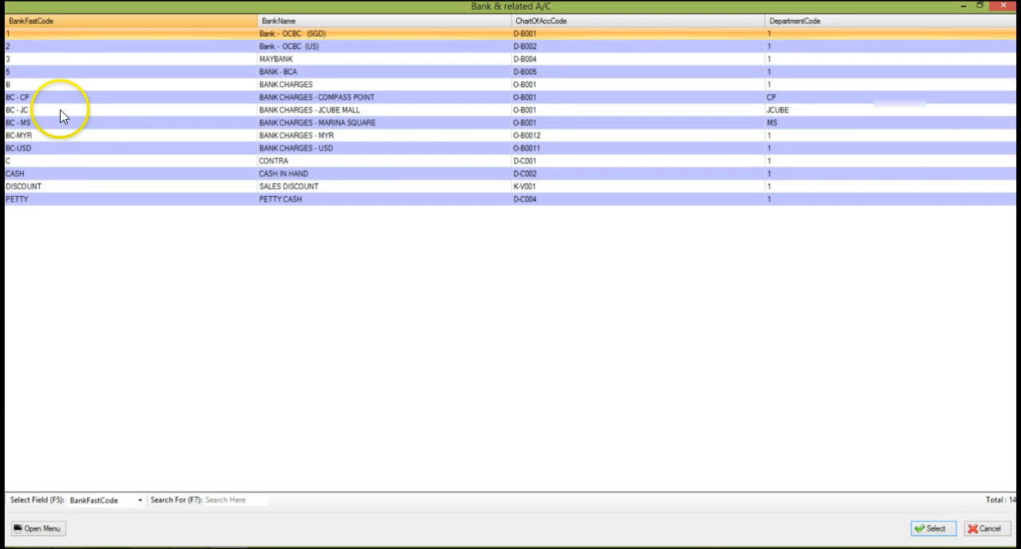
pyautogui.click(351, 110)
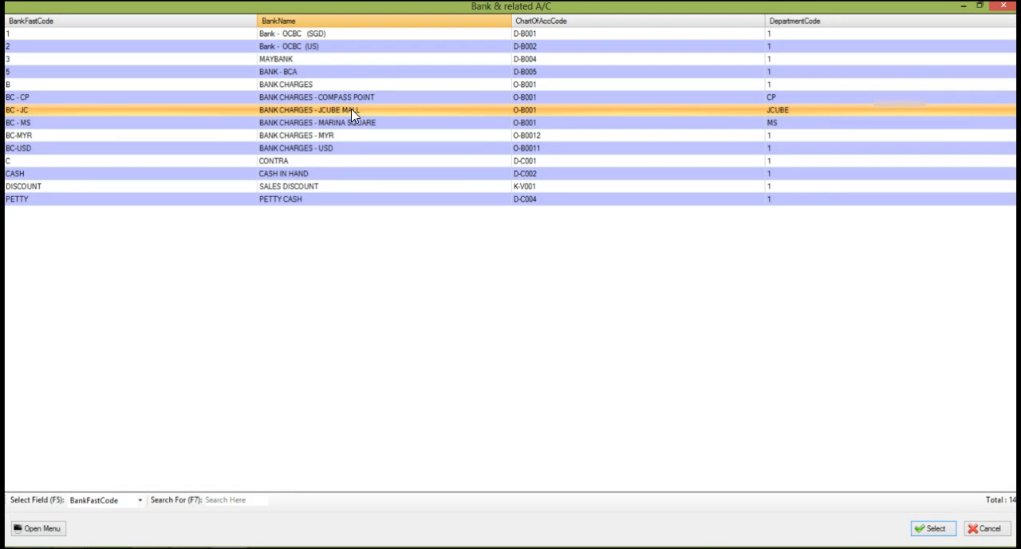
pyautogui.doubleClick(351, 109)
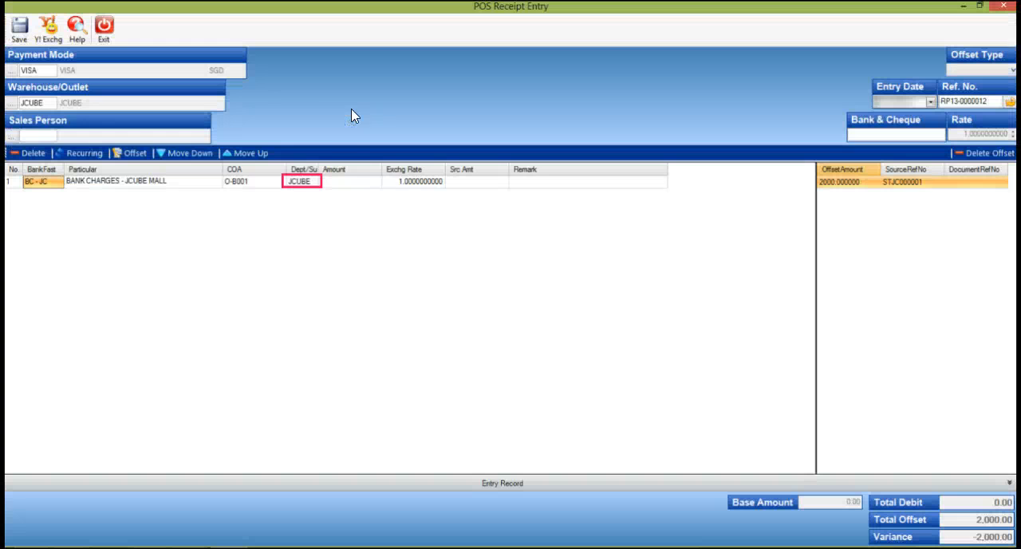
pyautogui.click(344, 186)
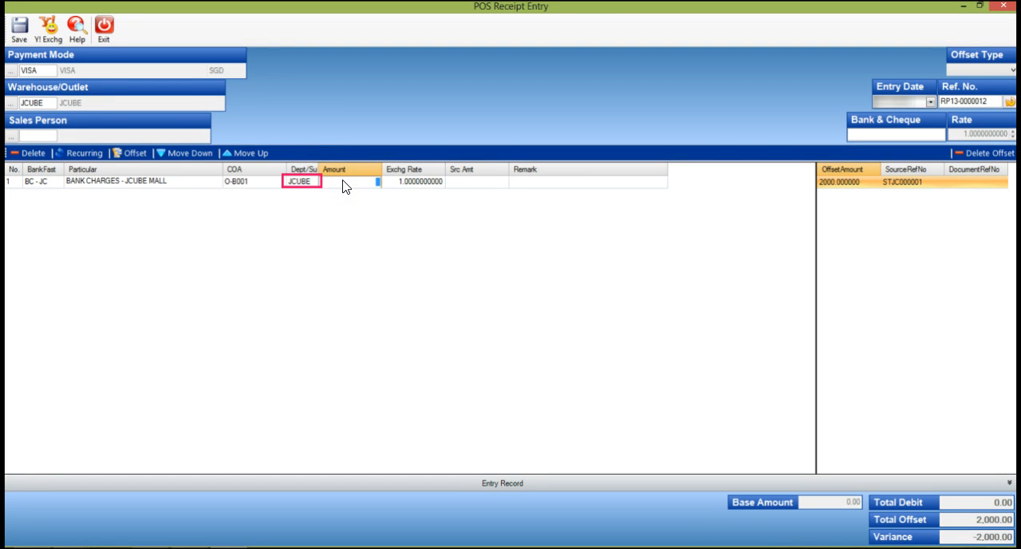
pyautogui.write('50.0000')
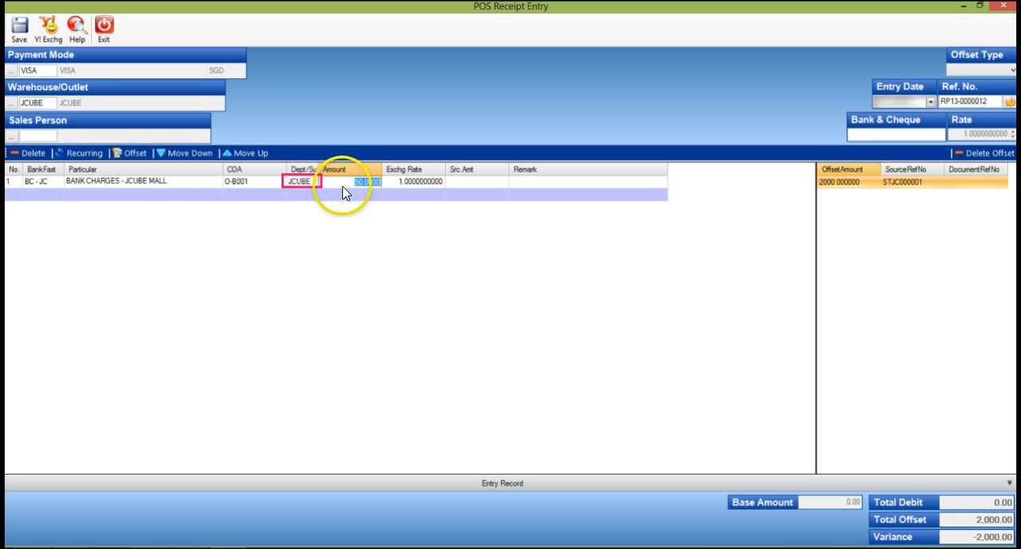
pyautogui.press('Tab')
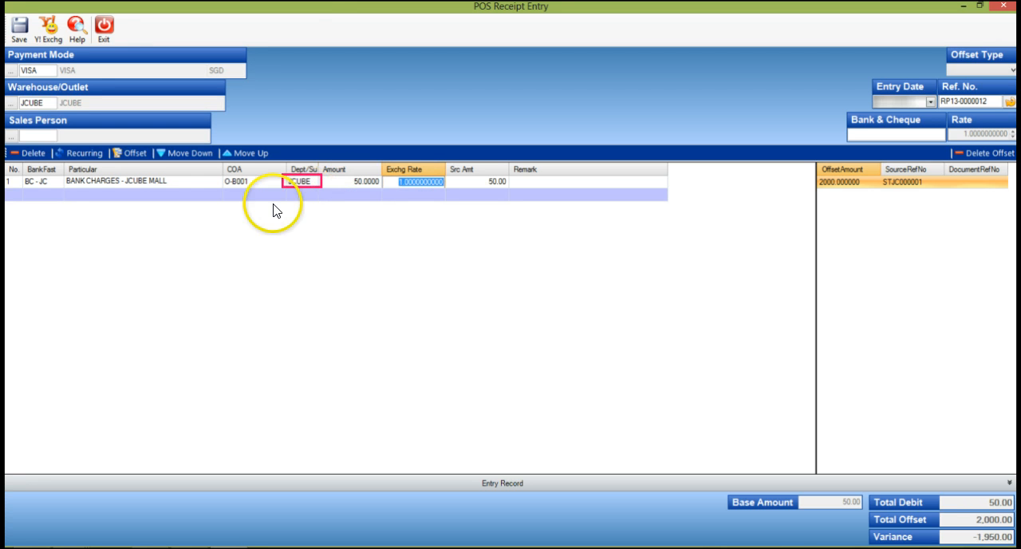
# Step: Add a second receipt line for Bank - OCBC (SGD), code 1, with an amount of 1,950
pyautogui.click(41, 195)
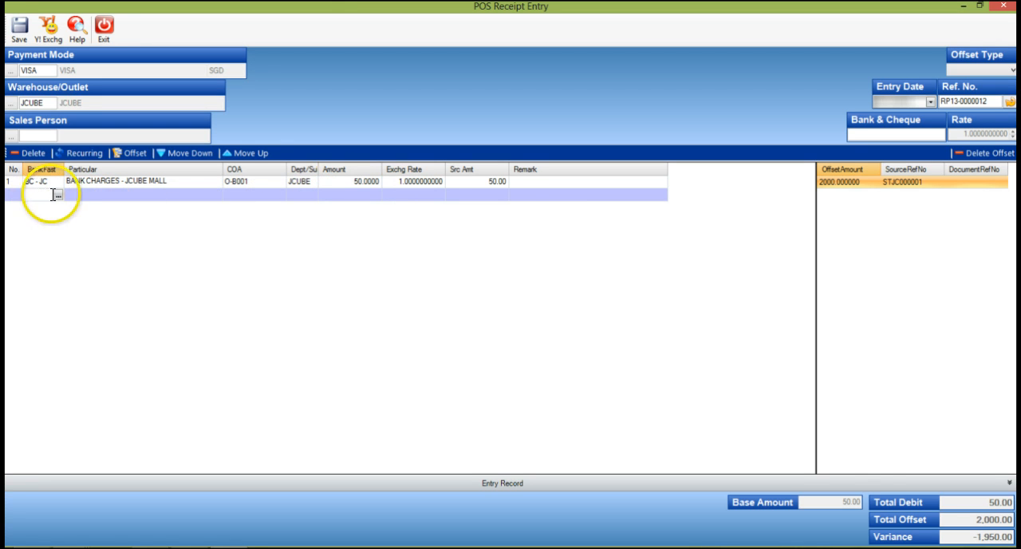
pyautogui.click(58, 194)
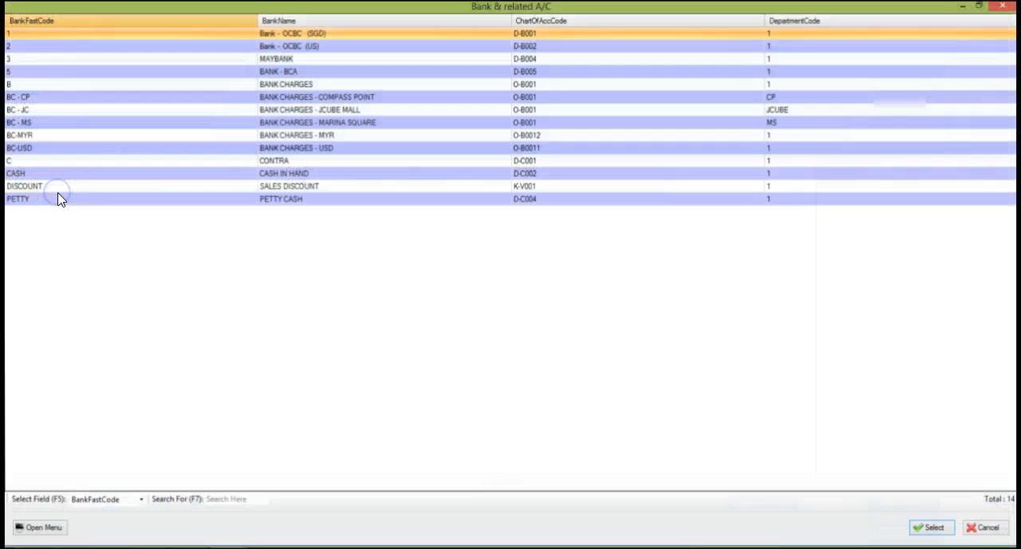
pyautogui.doubleClick(64, 32)
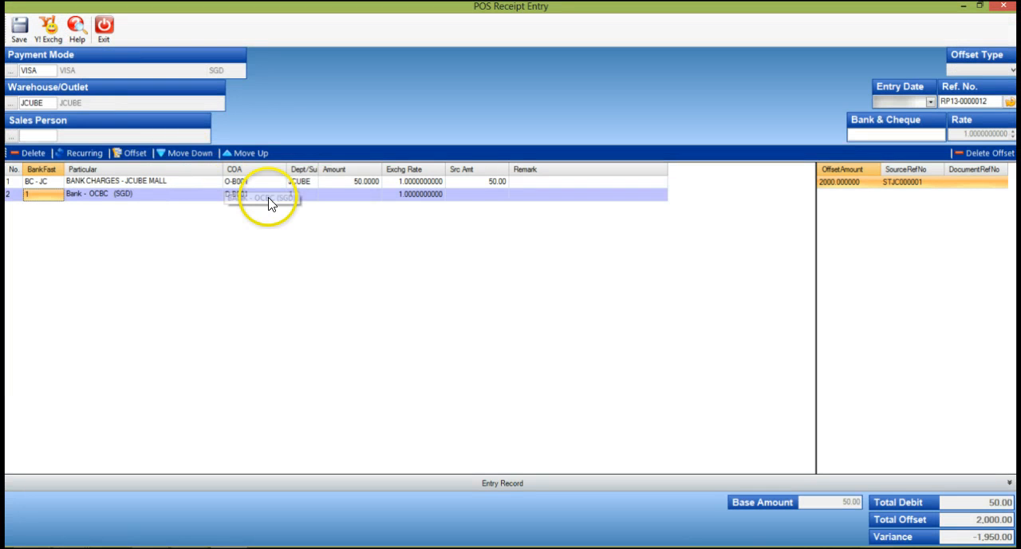
pyautogui.click(332, 193)
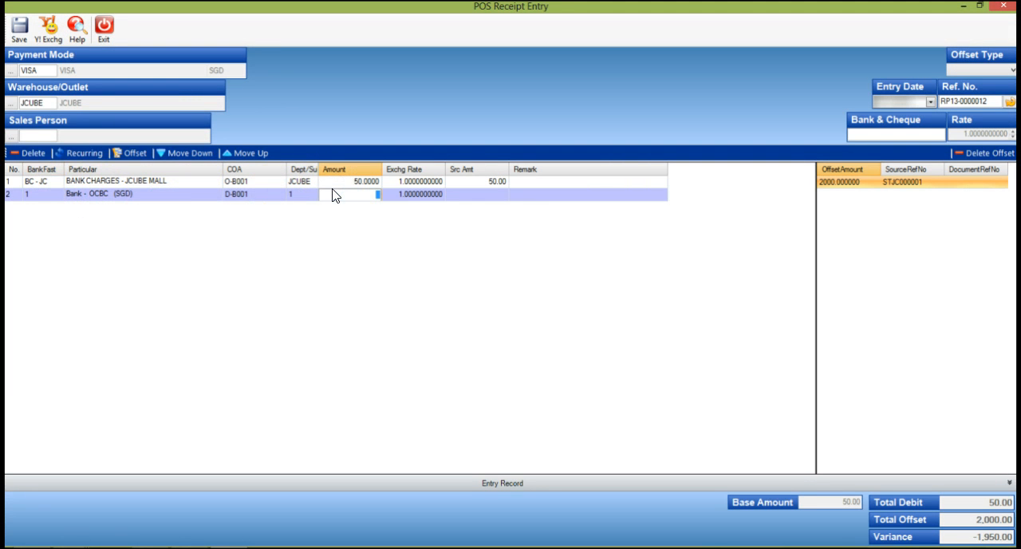
pyautogui.write('19')
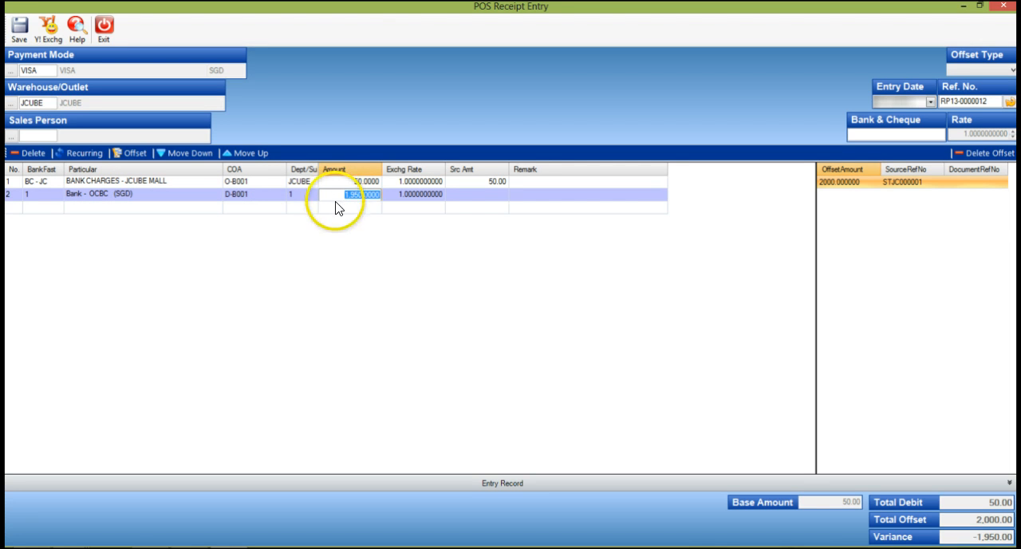
pyautogui.press('Tab')
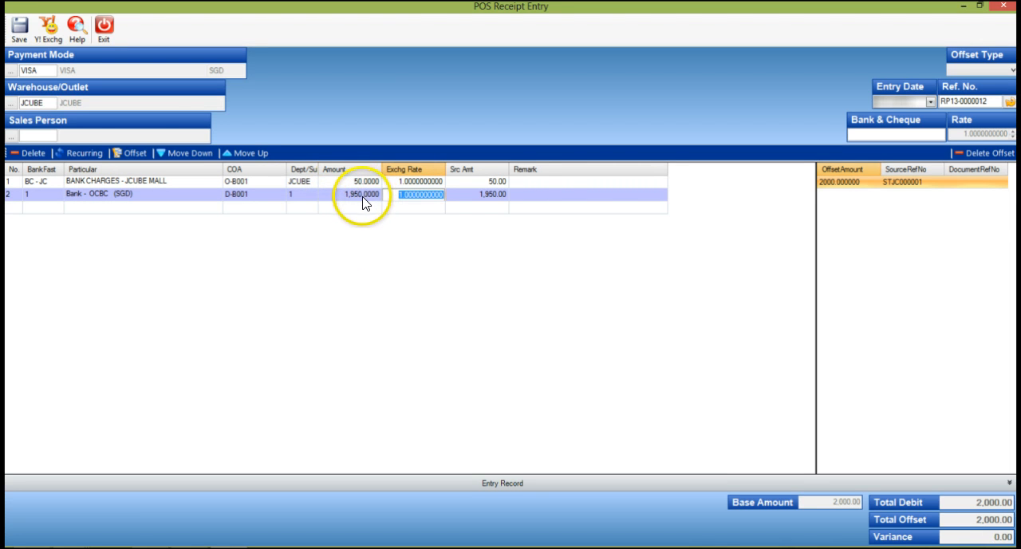
# Step: Save the JCUBE receipt and set the payment mode of the new blank receipt to VISA
pyautogui.click(18, 33)
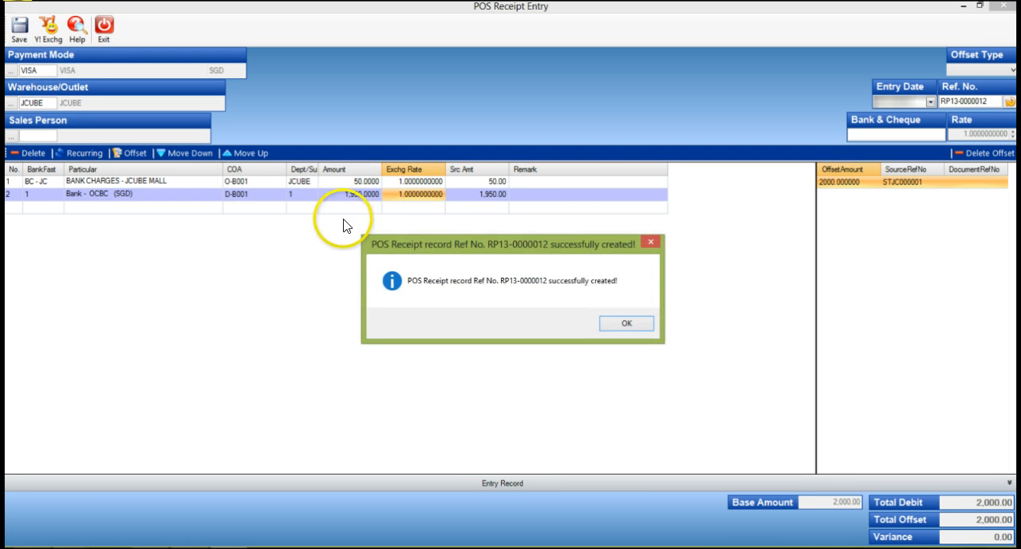
pyautogui.click(611, 326)
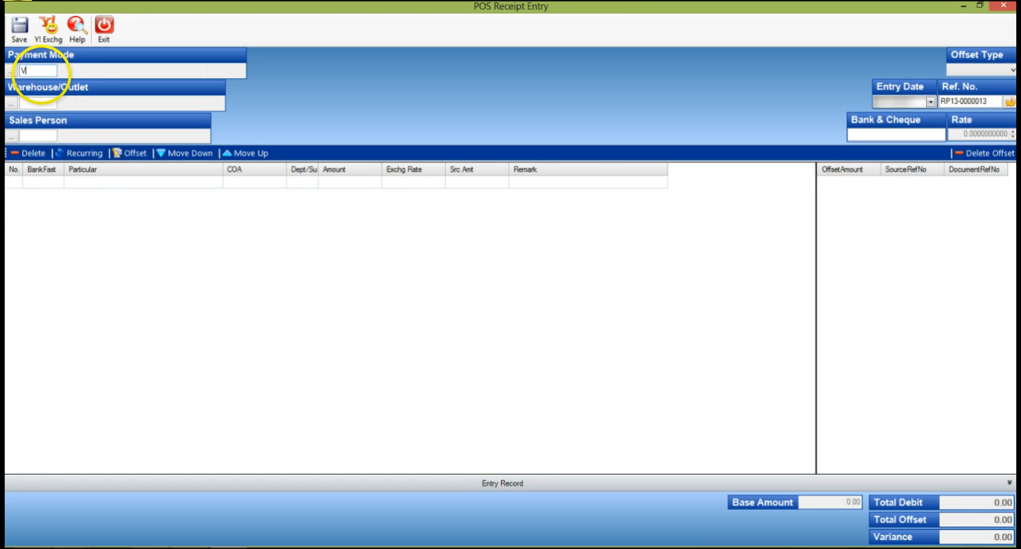
pyautogui.write('VISA')
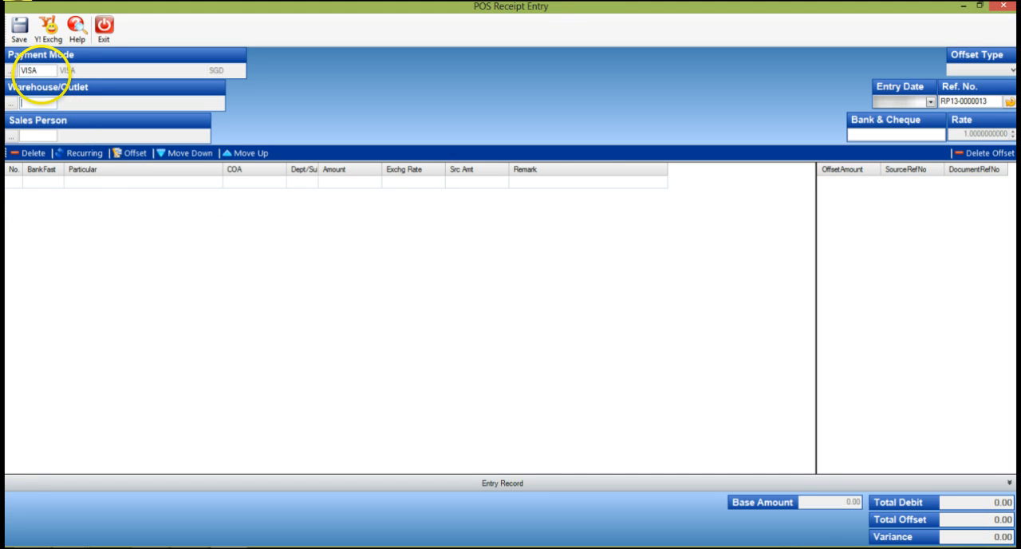
# Step: Set the outlet to COMPASS POINT (CP) and offset 1,107.60 against its outstanding POS invoice
pyautogui.click(10, 103)
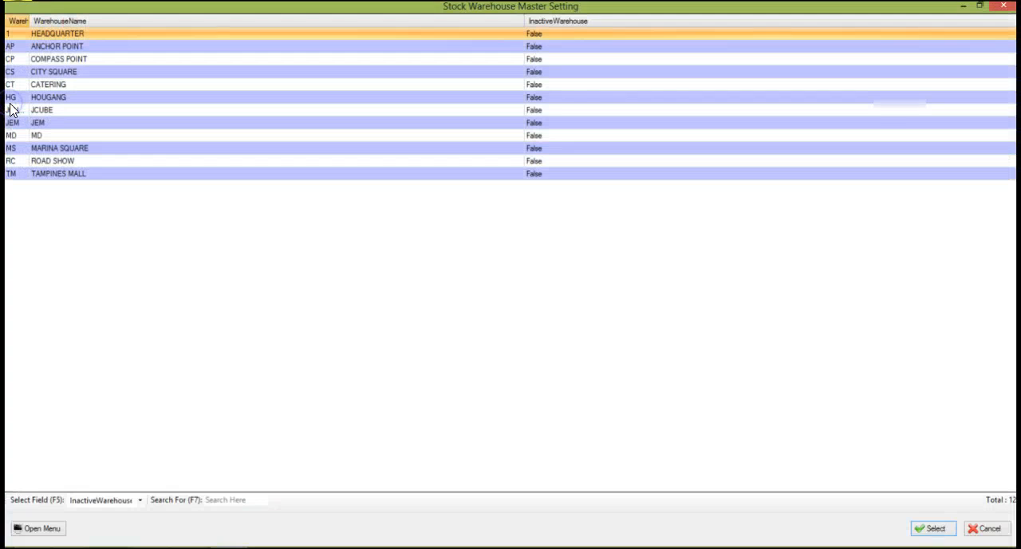
pyautogui.doubleClick(73, 58)
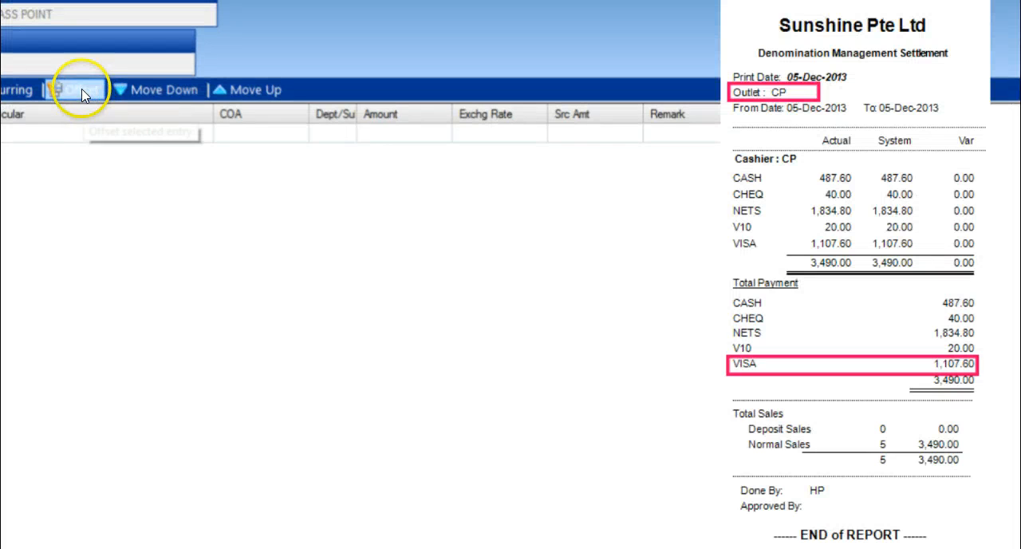
pyautogui.click(81, 89)
pyautogui.click(550, 126)
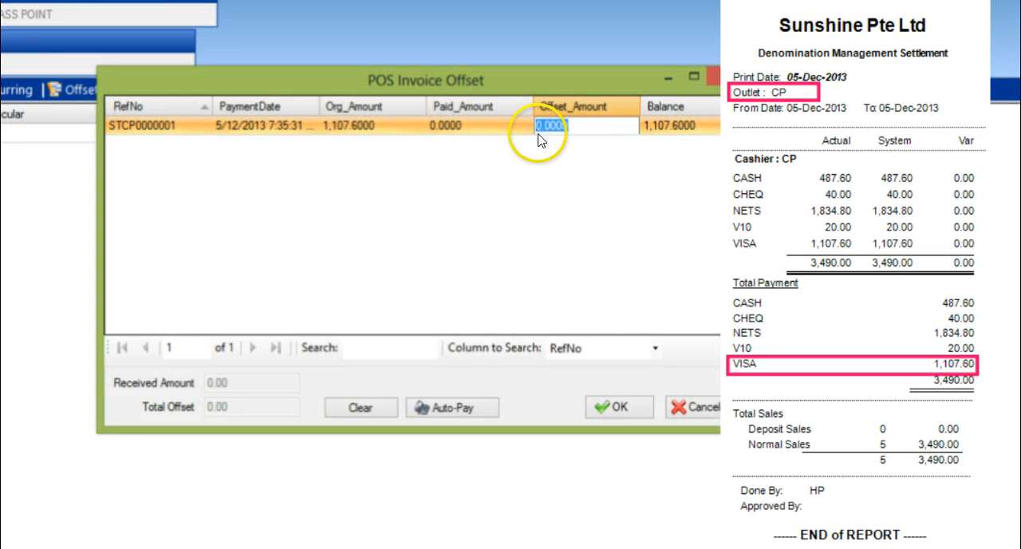
pyautogui.doubleClick(585, 127)
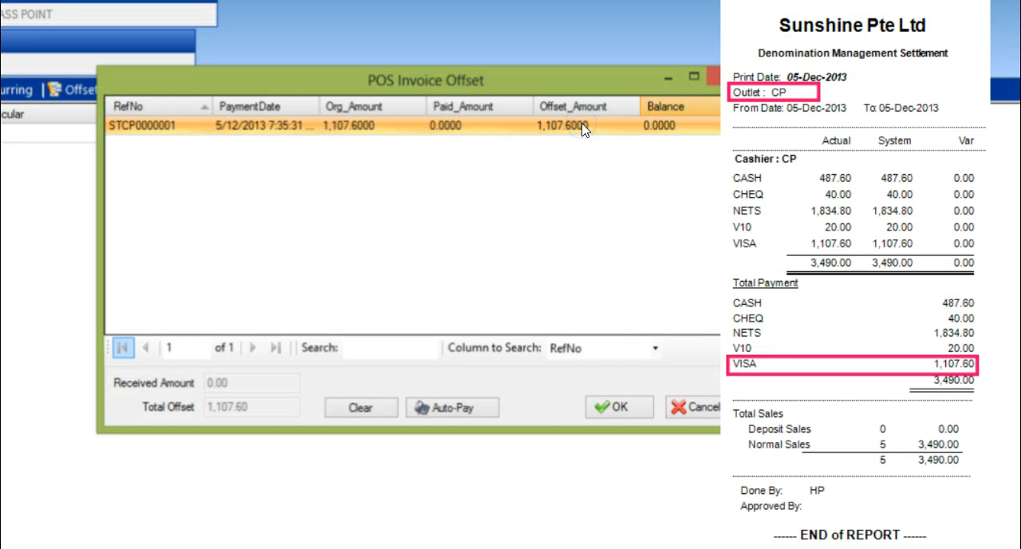
pyautogui.click(613, 406)
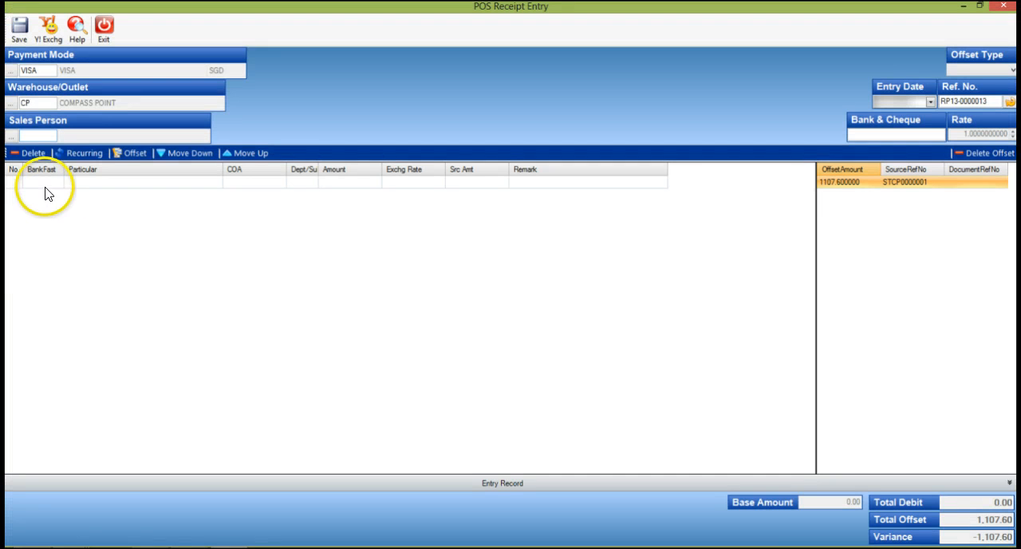
# Step: Add a receipt line for BANK CHARGES - COMPASS POINT, code BC - CP, with an amount of 27.69
pyautogui.click(46, 182)
pyautogui.doubleClick(56, 182)
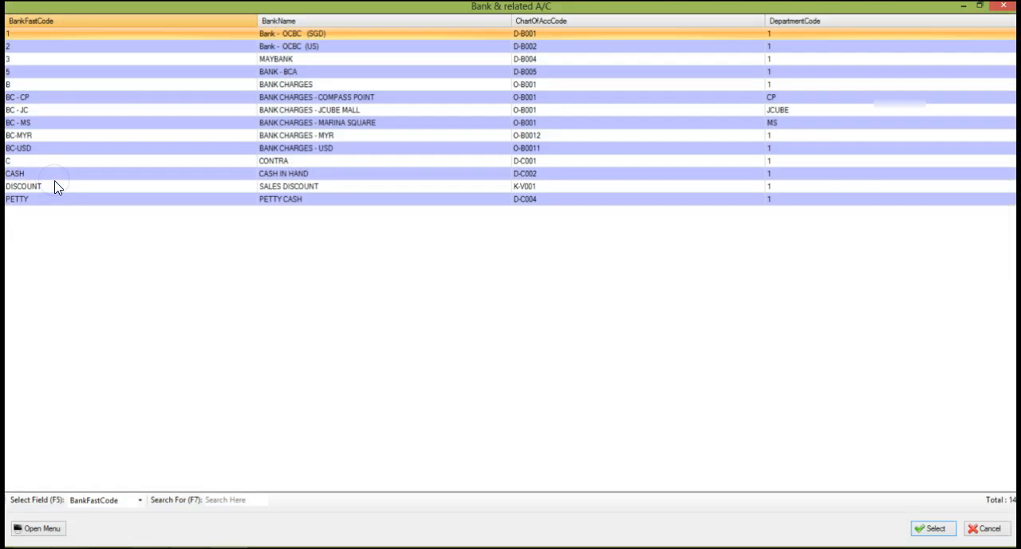
pyautogui.doubleClick(298, 97)
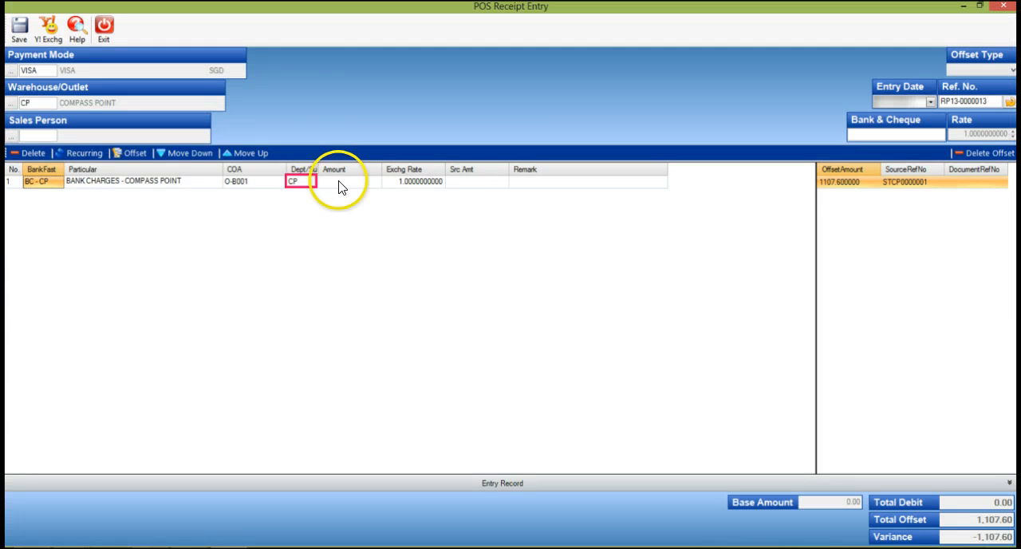
pyautogui.click(339, 184)
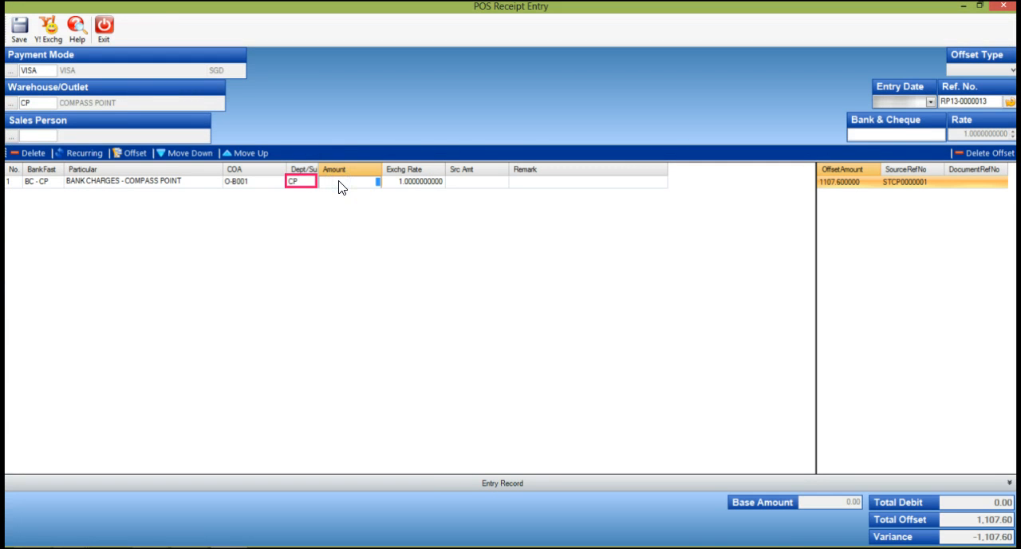
pyautogui.press('Return')
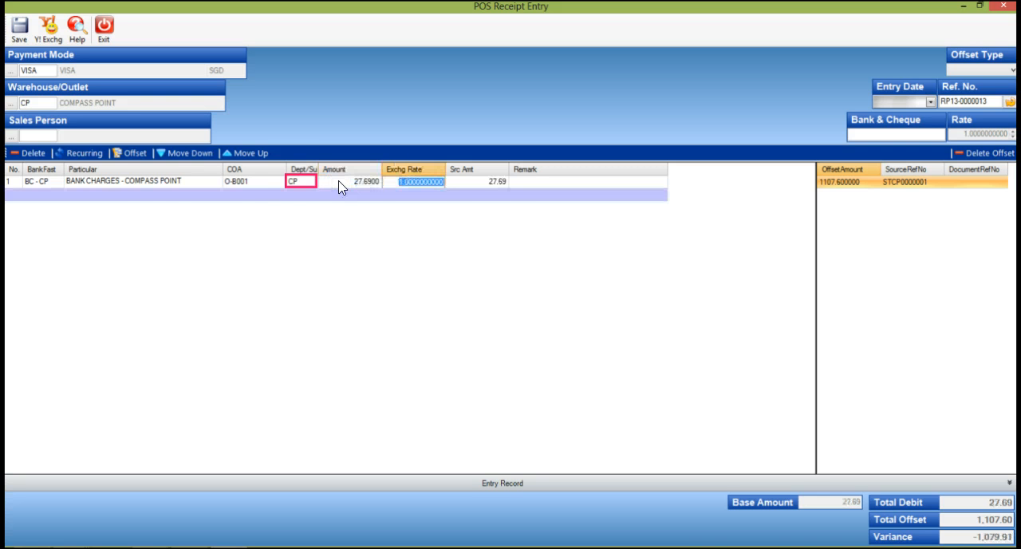
# Step: Add a second receipt line for Bank - OCBC (SGD), code 1, with an amount of 1,079.91
pyautogui.click(36, 192)
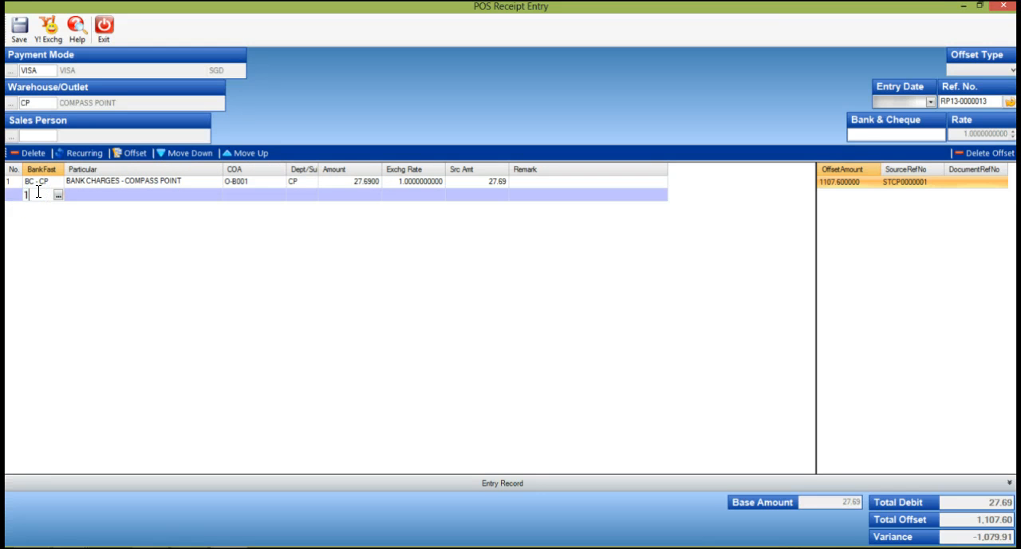
pyautogui.press('Return')
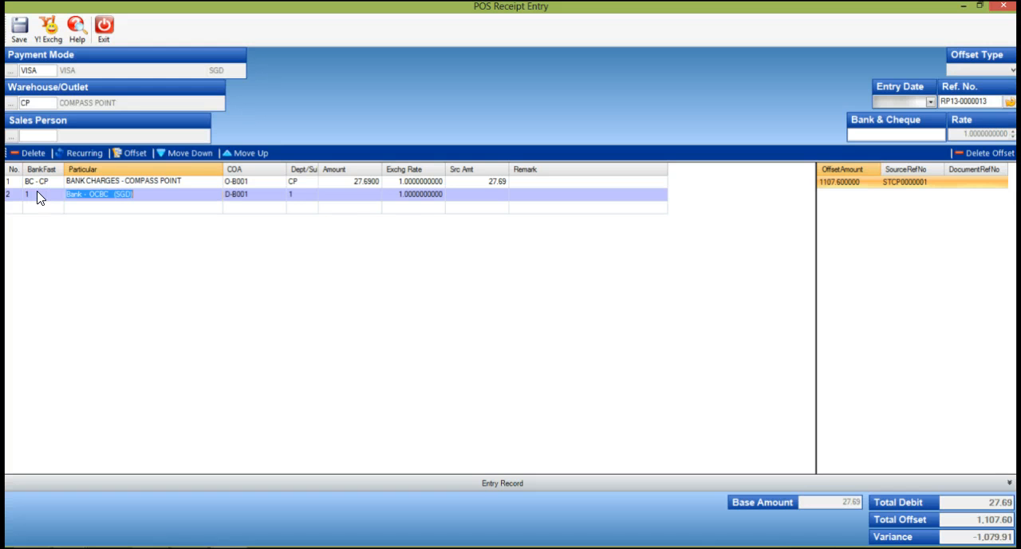
pyautogui.press('Return')
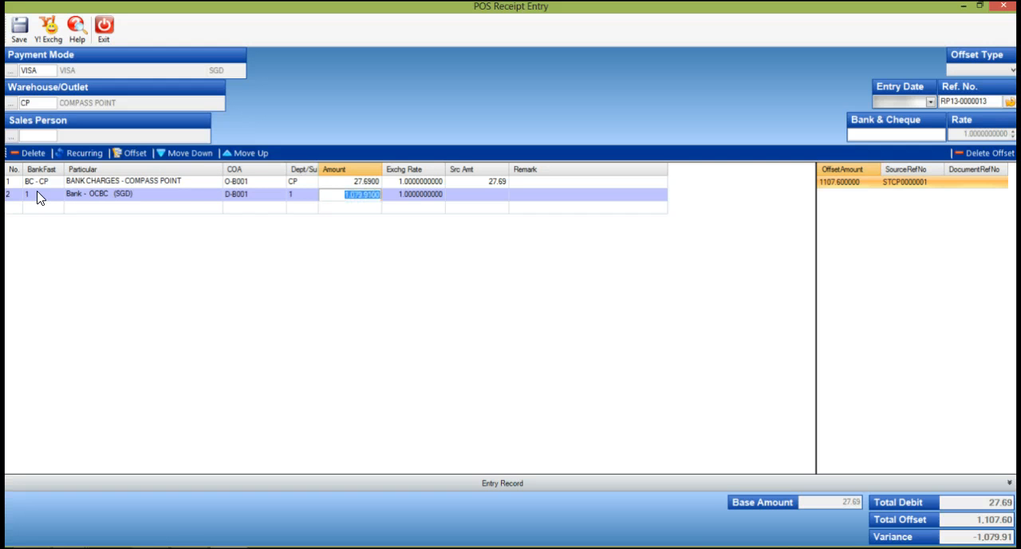
pyautogui.press('Return')
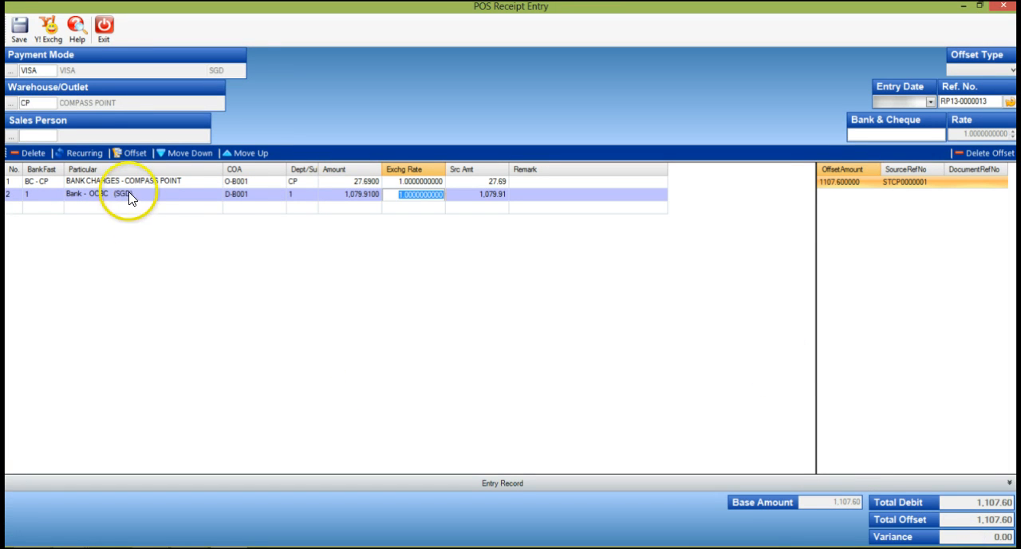
# Step: Save the Compass Point receipt and set the payment mode of the new blank receipt to VISA
pyautogui.click(18, 35)
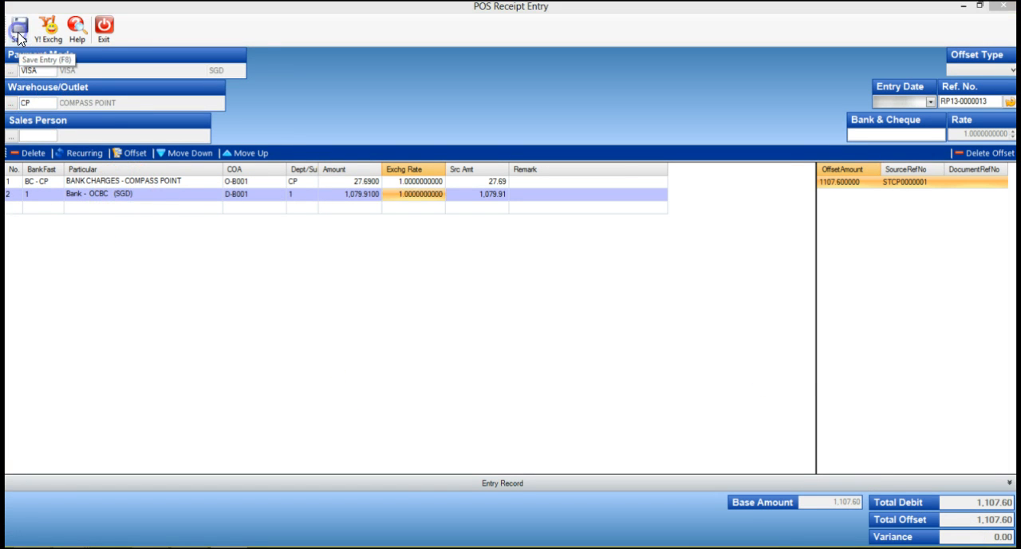
pyautogui.click(632, 323)
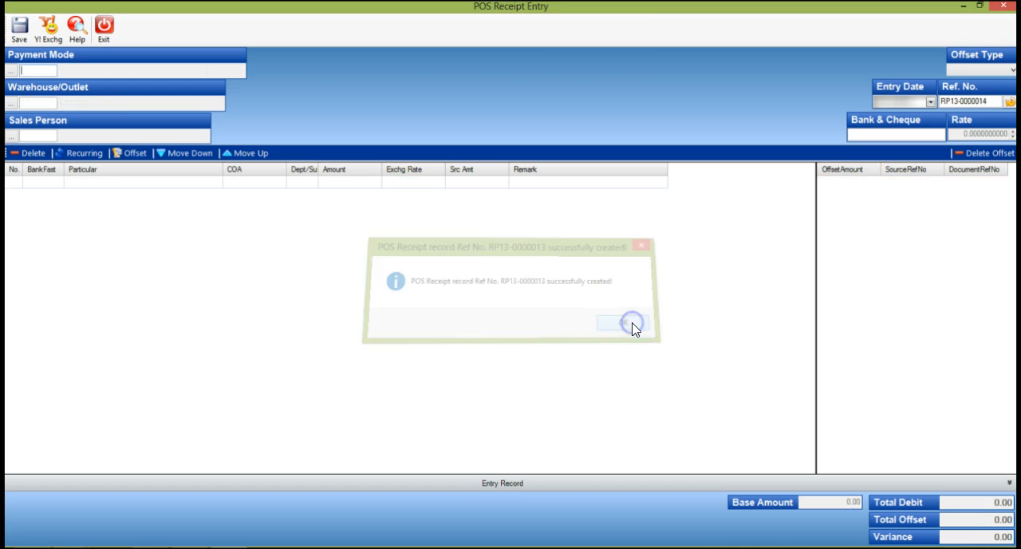
pyautogui.write('VIS')
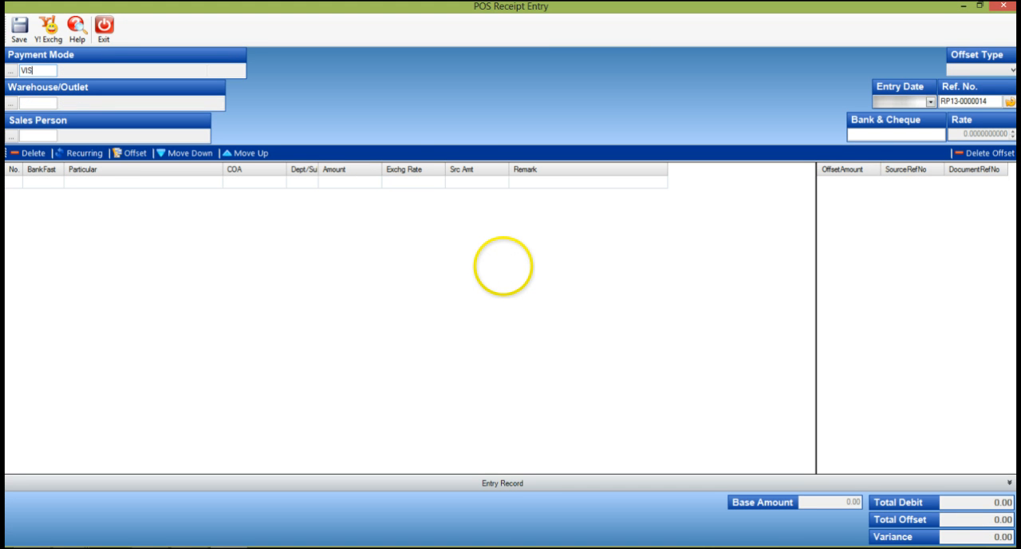
pyautogui.write('A')
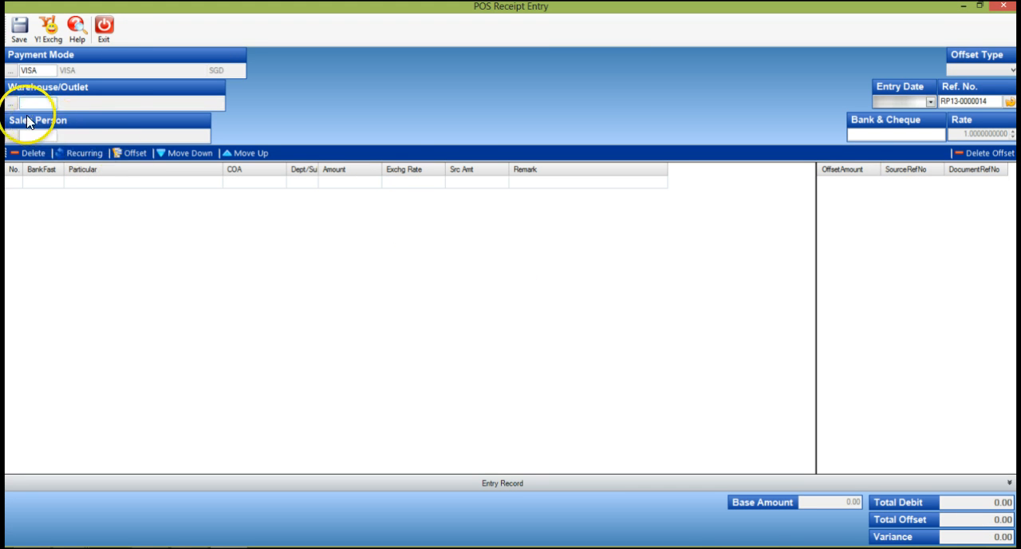
# Step: Set the outlet to MARINA SQUARE (MS) and offset 1698 against its outstanding POS invoice
pyautogui.click(10, 103)
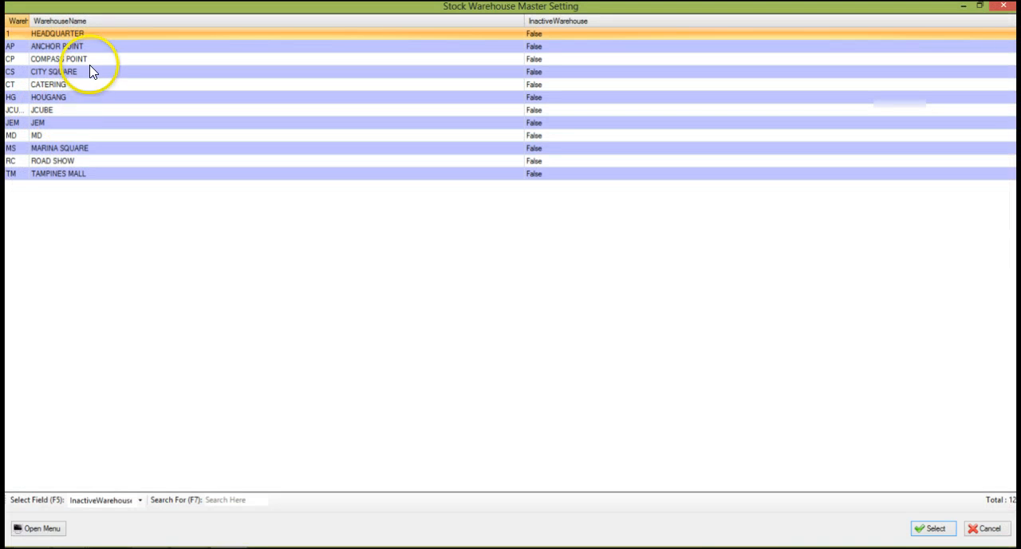
pyautogui.click(90, 147)
pyautogui.doubleClick(90, 148)
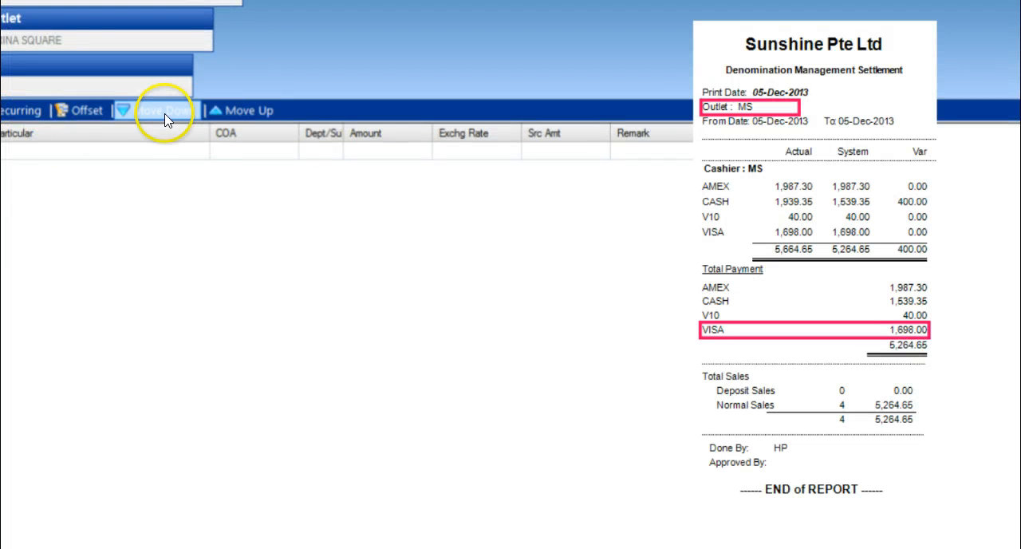
pyautogui.click(86, 110)
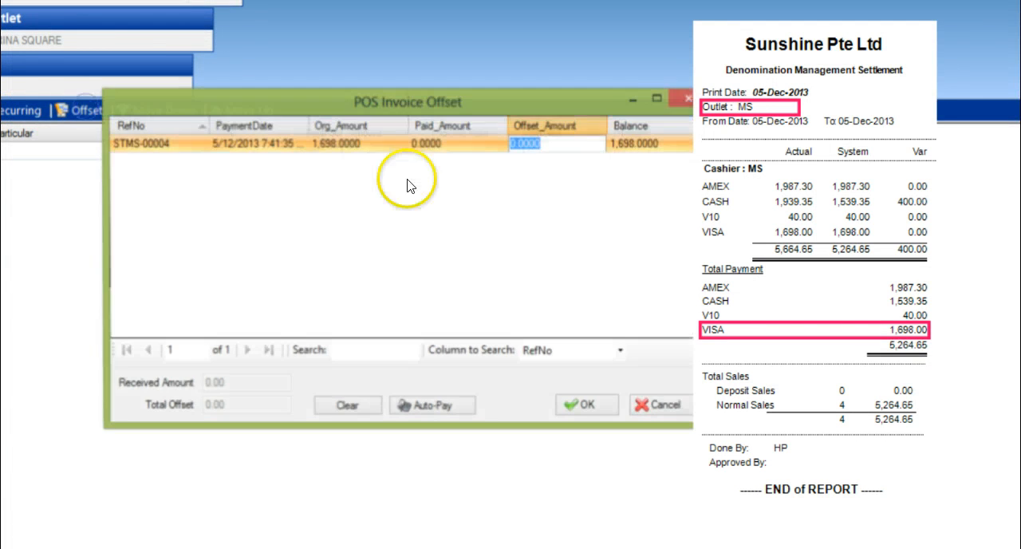
pyautogui.click(544, 142)
pyautogui.write('1698')
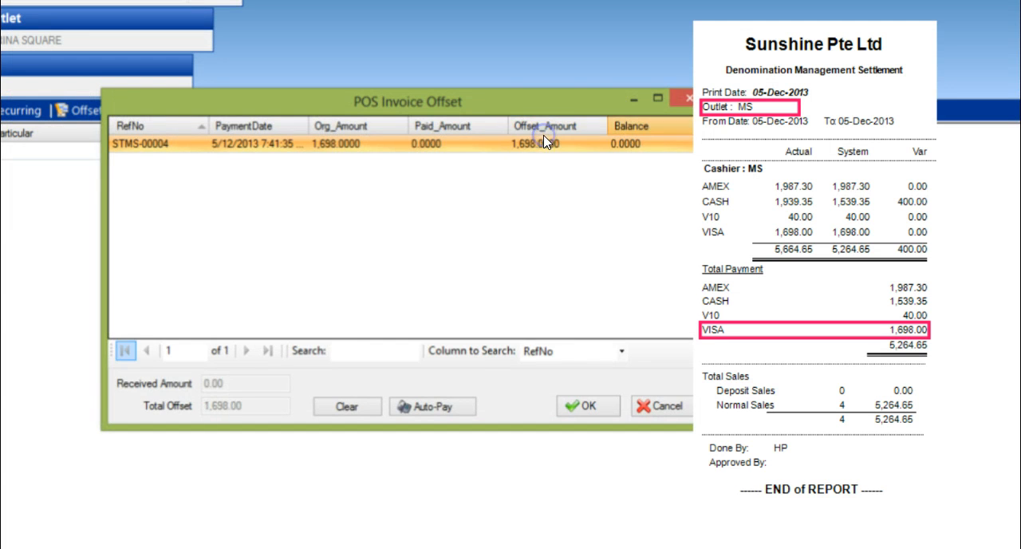
pyautogui.click(584, 406)
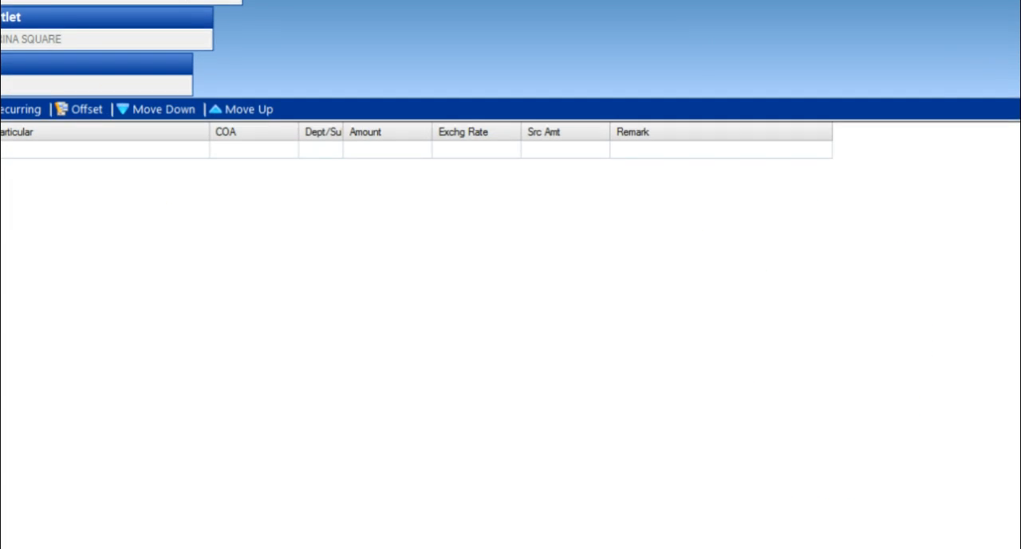
# Step: Add a receipt line for BANK CHARGES - MARINA SQUARE, code BC - MS, with an amount of 42.45
pyautogui.click(38, 182)
pyautogui.click(57, 182)
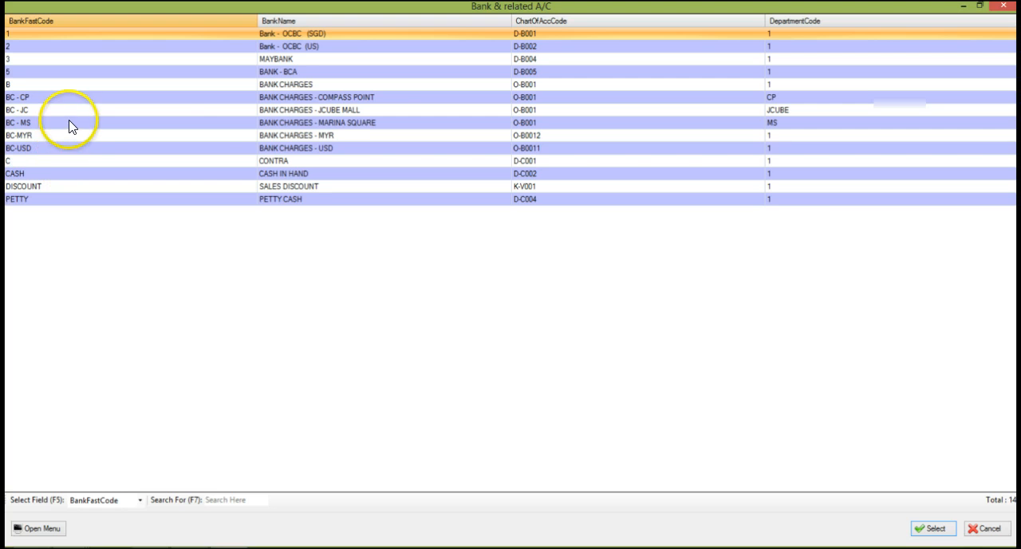
pyautogui.click(313, 121)
pyautogui.doubleClick(313, 123)
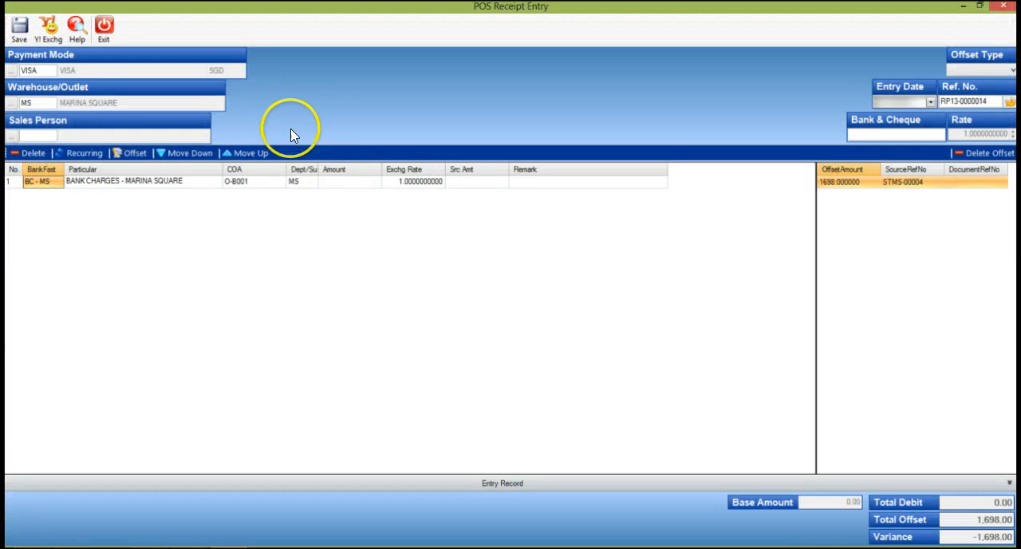
pyautogui.click(295, 181)
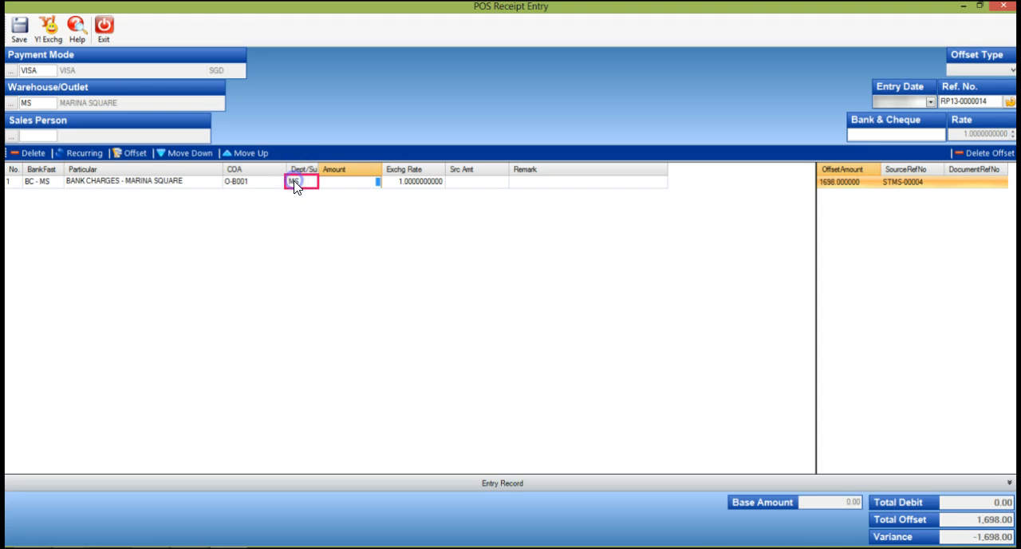
pyautogui.click(162, 182)
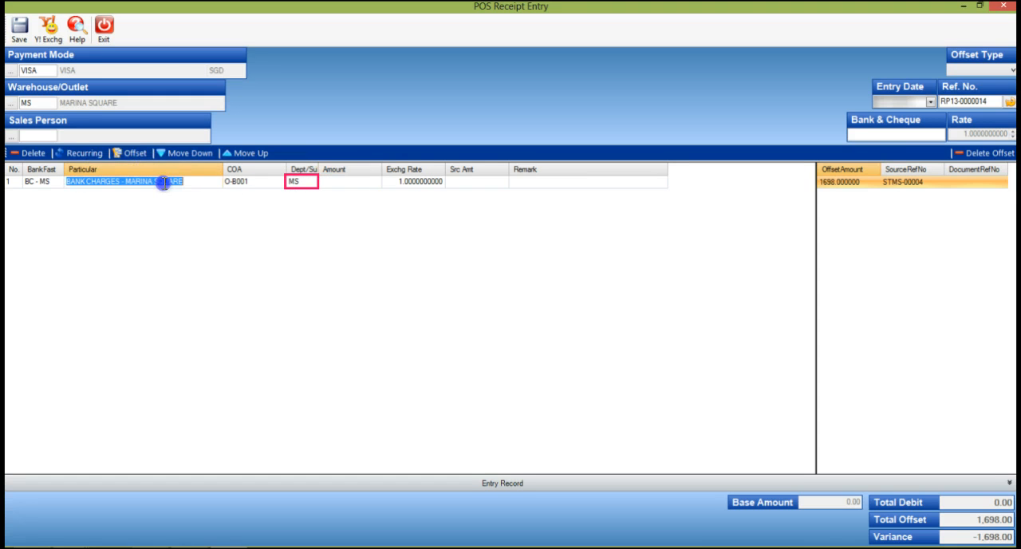
pyautogui.click(336, 182)
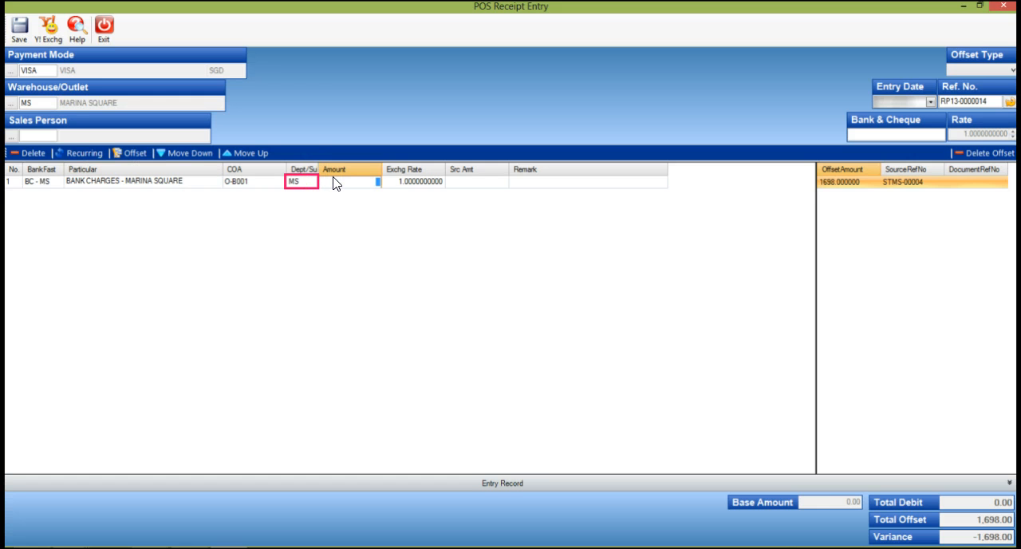
pyautogui.write('42.4500')
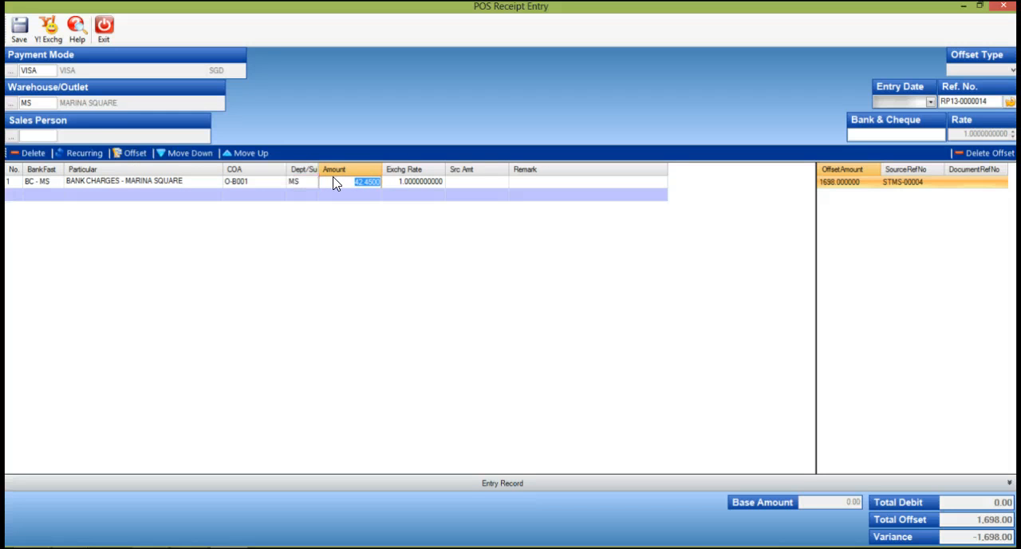
pyautogui.press('Tab')
# Step: Add a second line for Bank - OCBC (SGD), code 1, with an amount of 1,655.55, and save the Marina Square receipt
pyautogui.click(37, 189)
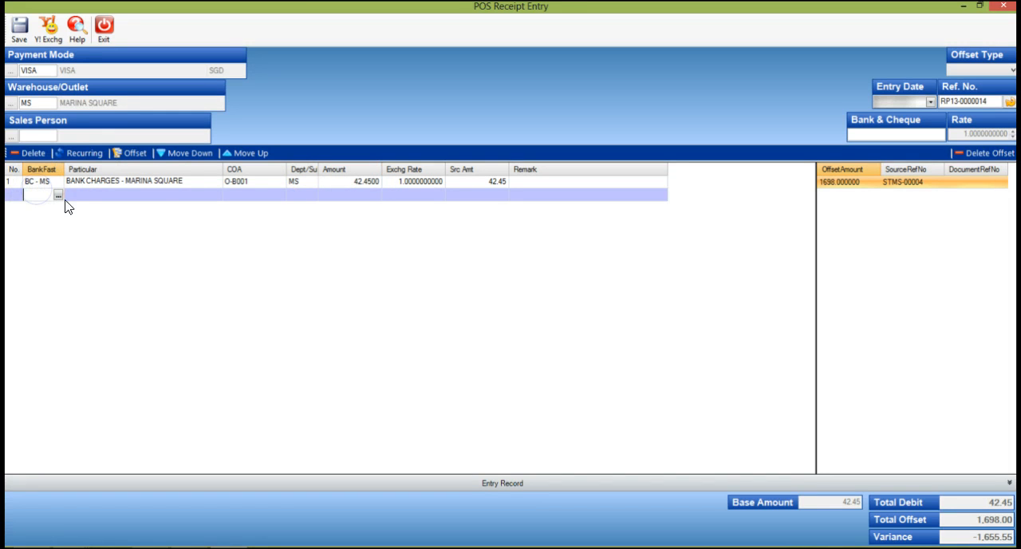
pyautogui.write('1')
pyautogui.press('Tab')
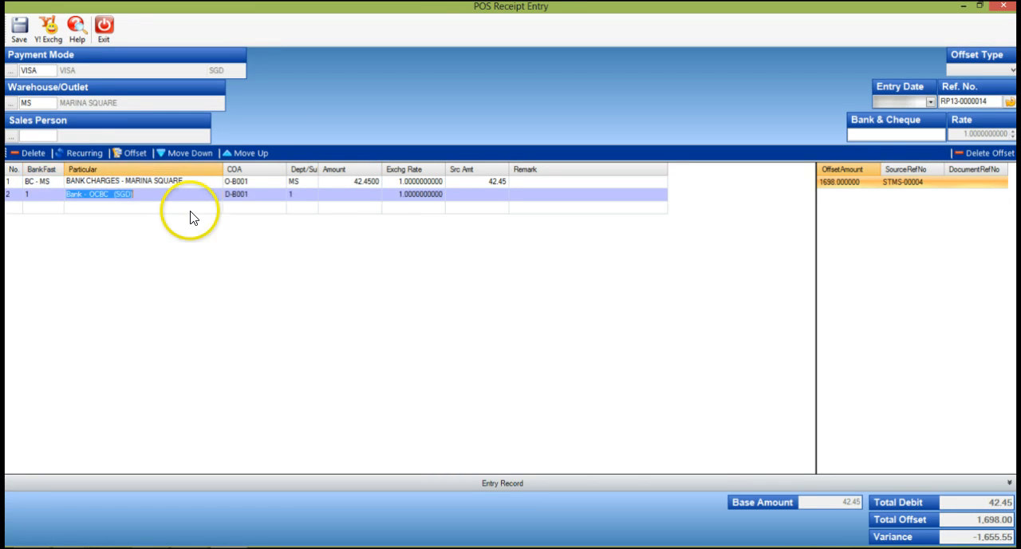
pyautogui.click(348, 195)
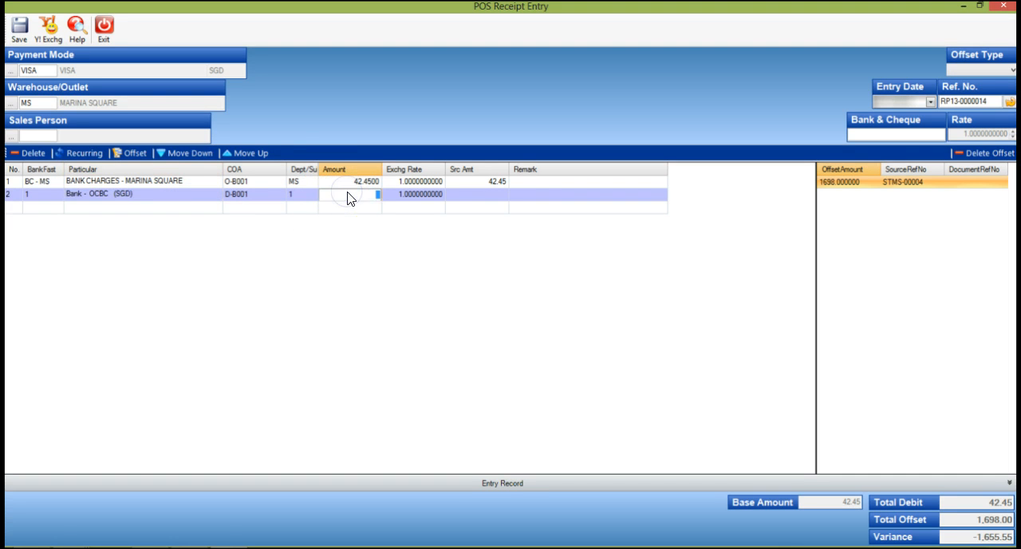
pyautogui.write('1,655.5500')
pyautogui.press('Tab')
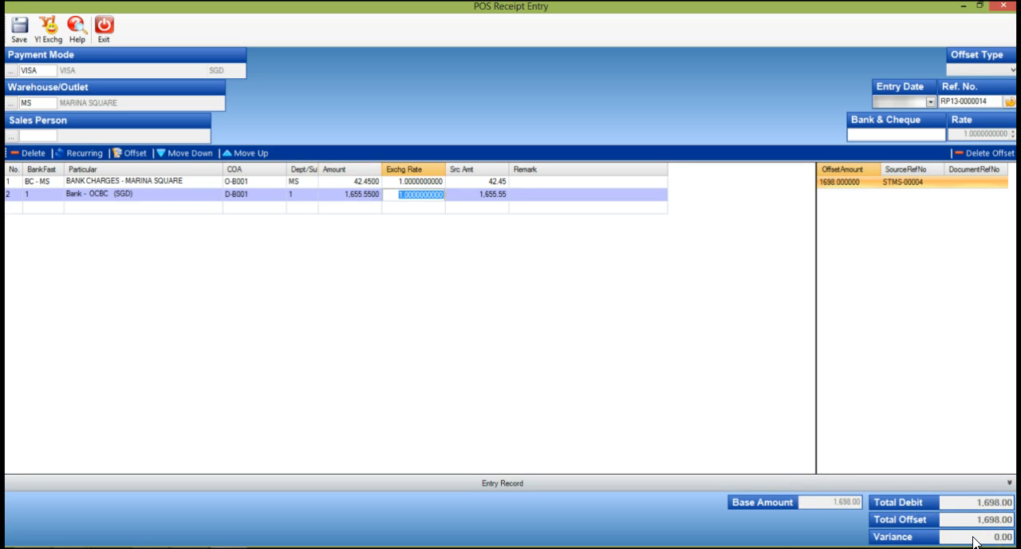
pyautogui.click(15, 32)
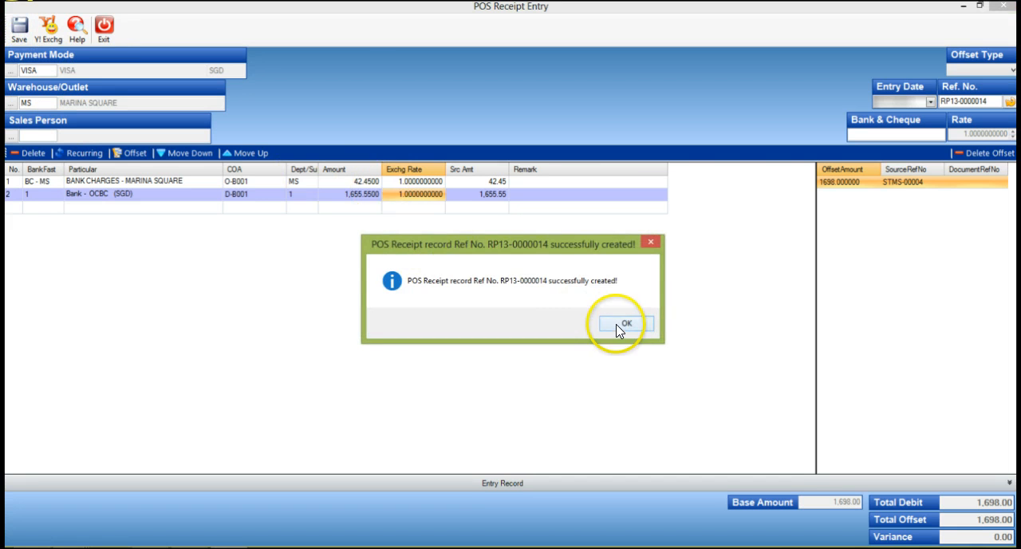
pyautogui.click(619, 327)
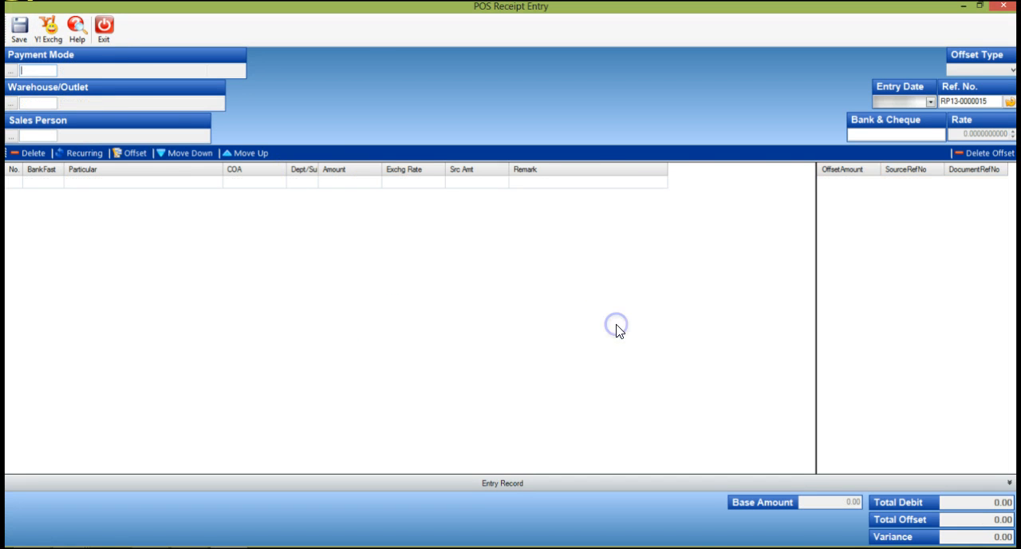
# Step: Exit the blank POS receipt without saving and open the G/L Account Activity report
pyautogui.click(105, 31)
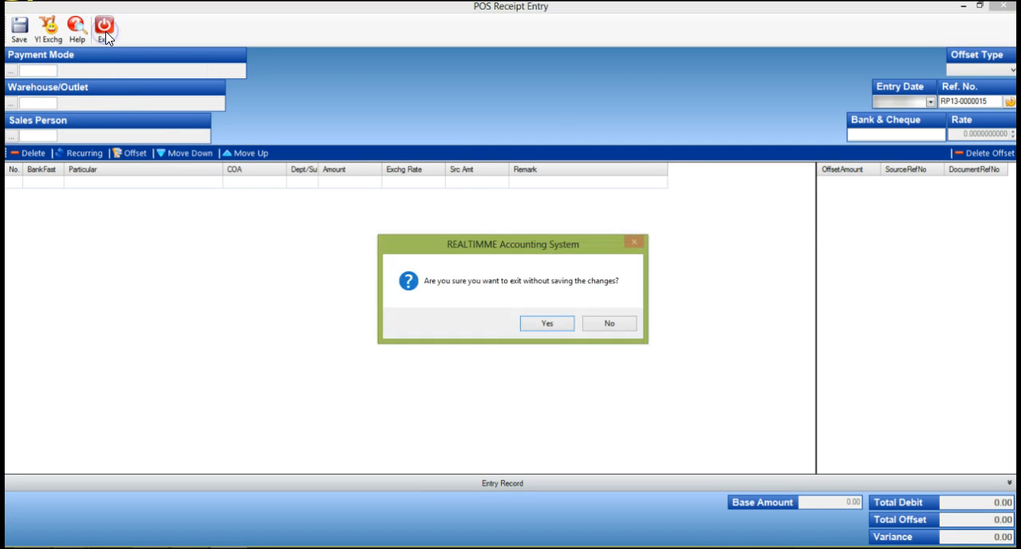
pyautogui.click(562, 327)
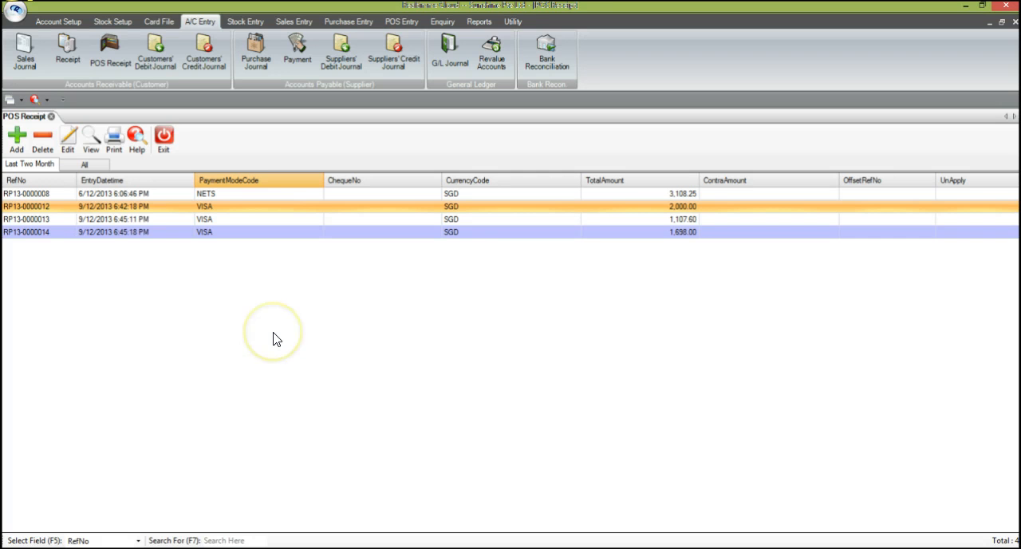
pyautogui.click(478, 23)
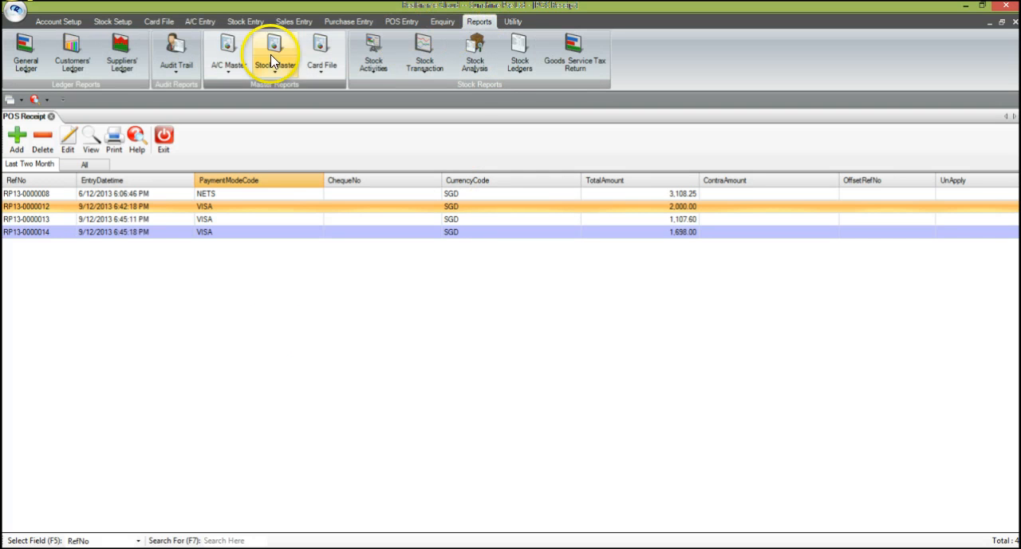
pyautogui.click(24, 72)
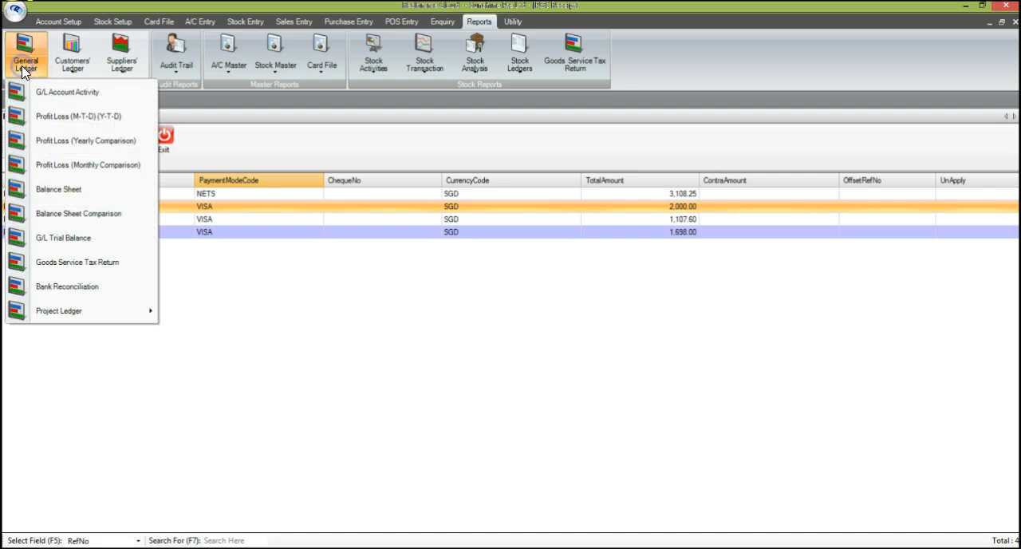
pyautogui.click(56, 91)
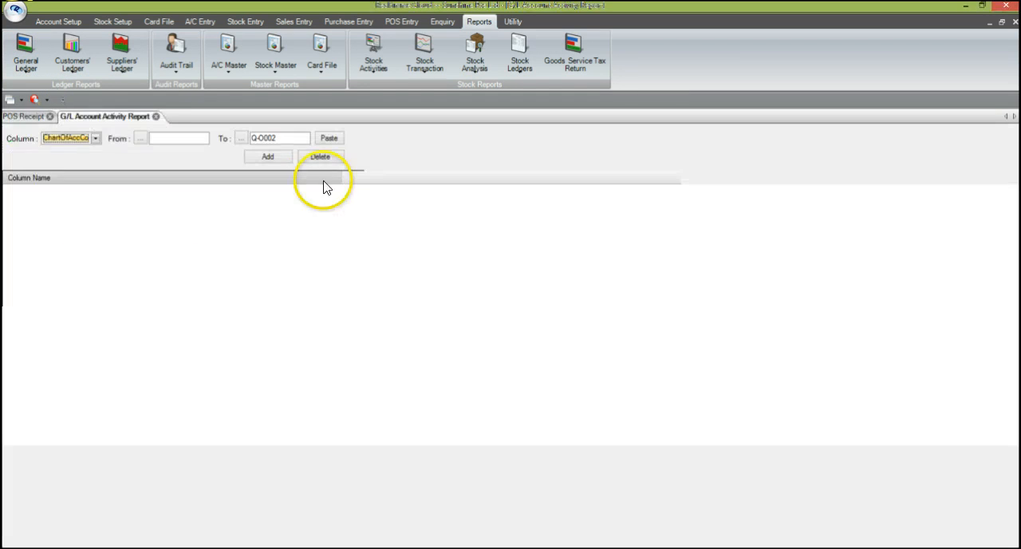
# Step: Generate the G/L Account Activity report for account code O-B001 to O-B001, dated 09/12/2013 to 09/12/2013
pyautogui.click(177, 138)
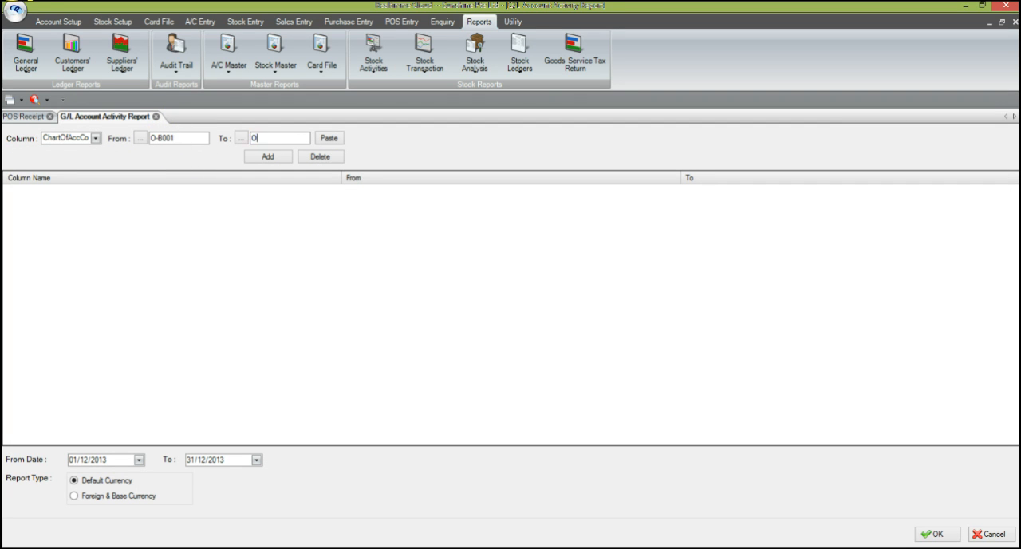
pyautogui.click(252, 158)
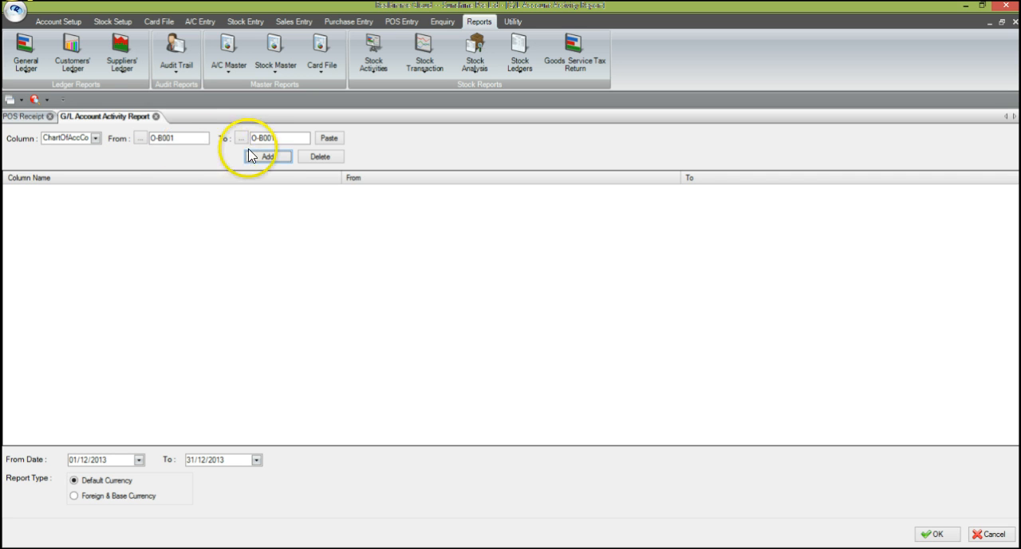
pyautogui.click(262, 158)
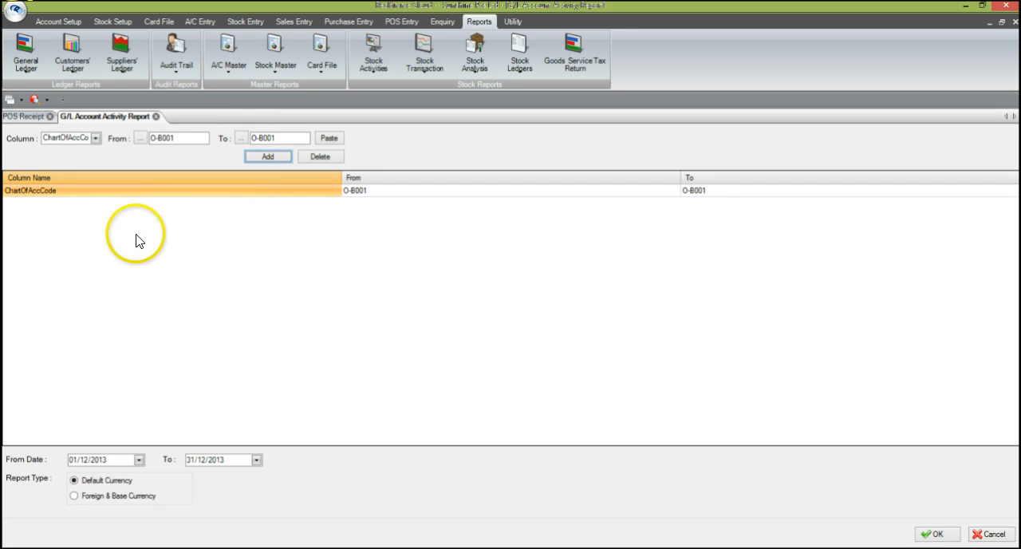
pyautogui.click(70, 461)
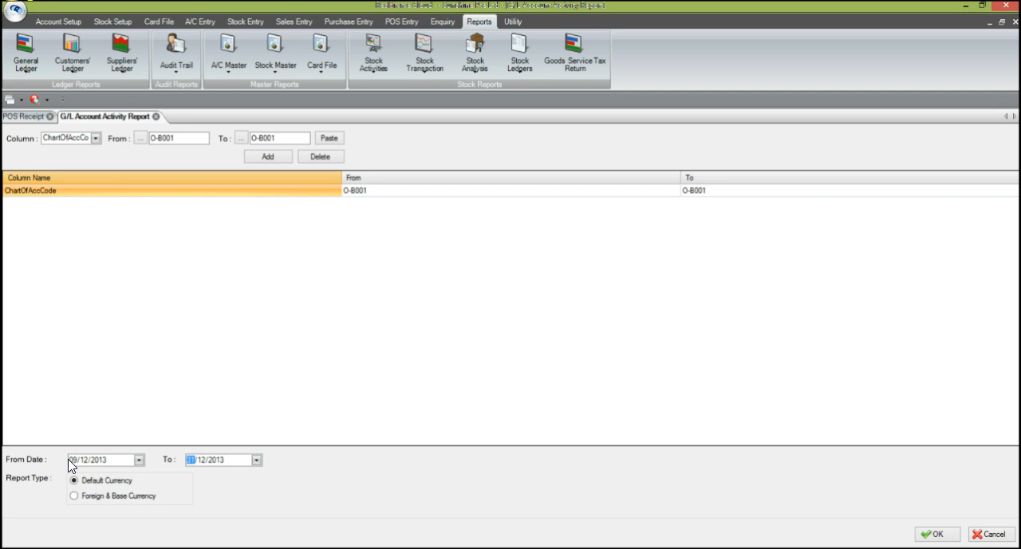
pyautogui.click(931, 537)
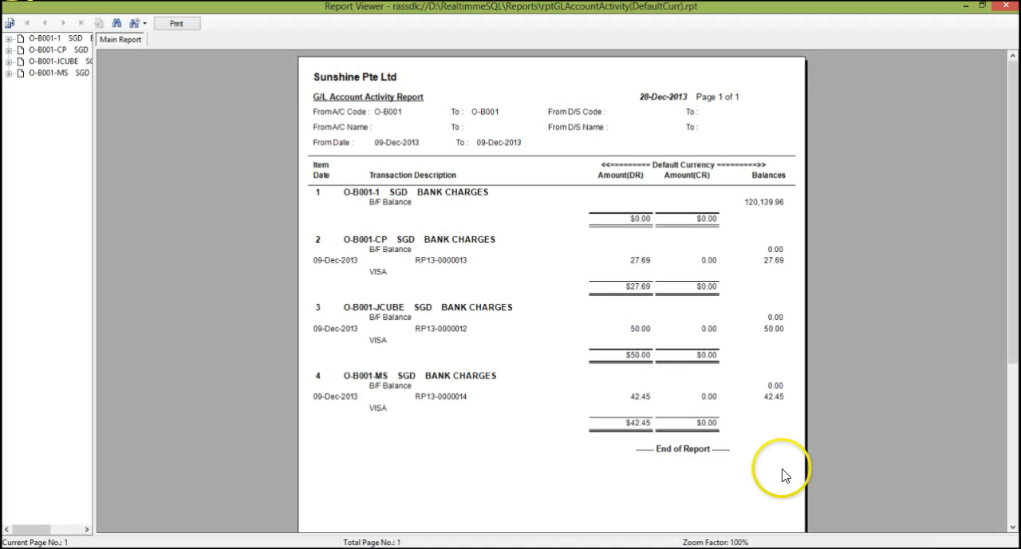
# Step: Check the bank charges accounts and debit amounts for Compass Point, JCUBE and Marina Square in the report
pyautogui.click(378, 238)
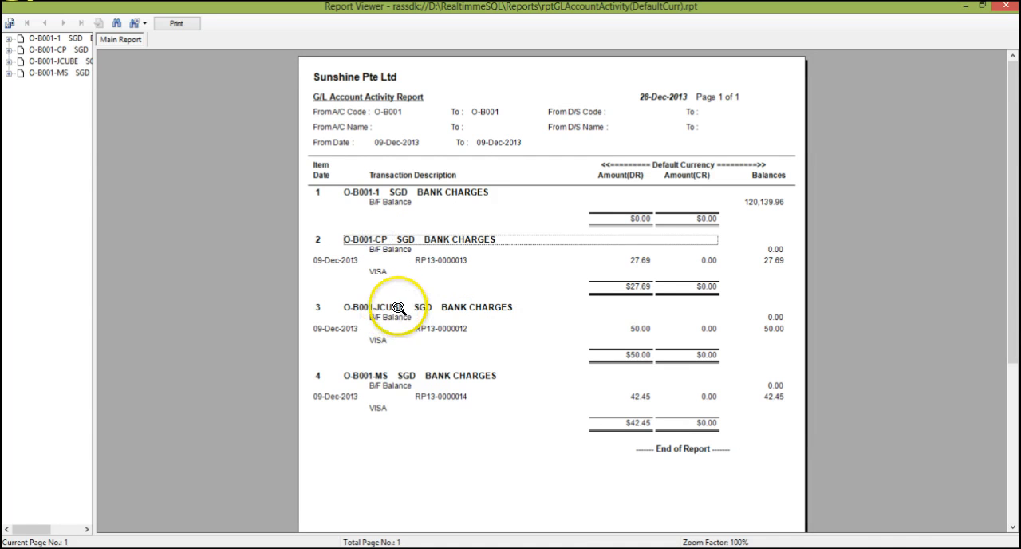
pyautogui.click(397, 308)
pyautogui.click(381, 375)
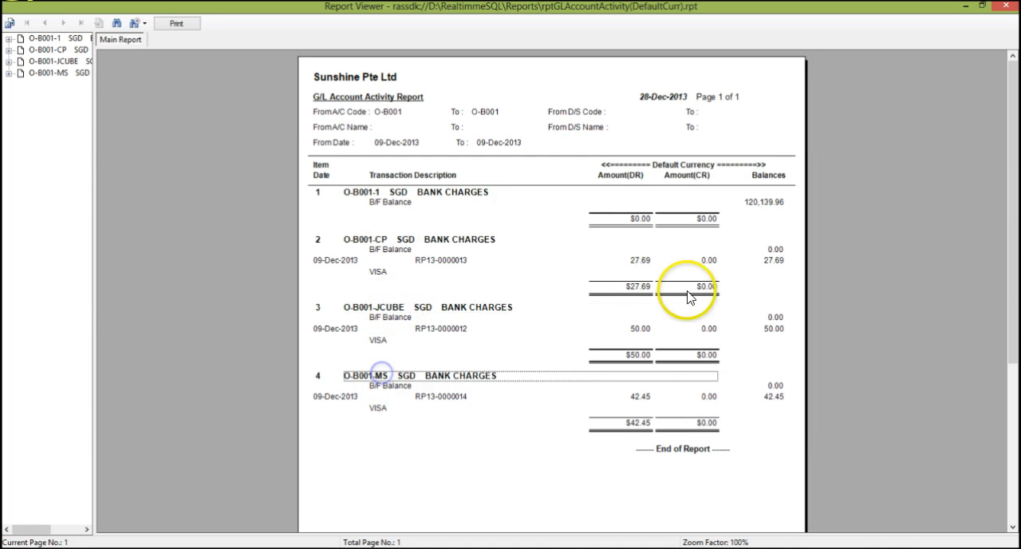
pyautogui.click(640, 260)
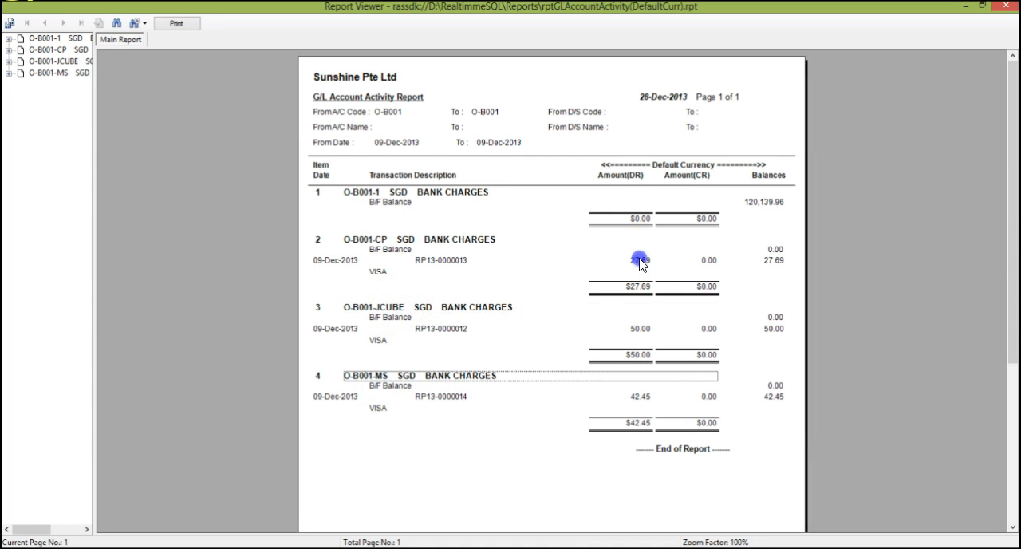
pyautogui.click(646, 332)
pyautogui.click(637, 396)
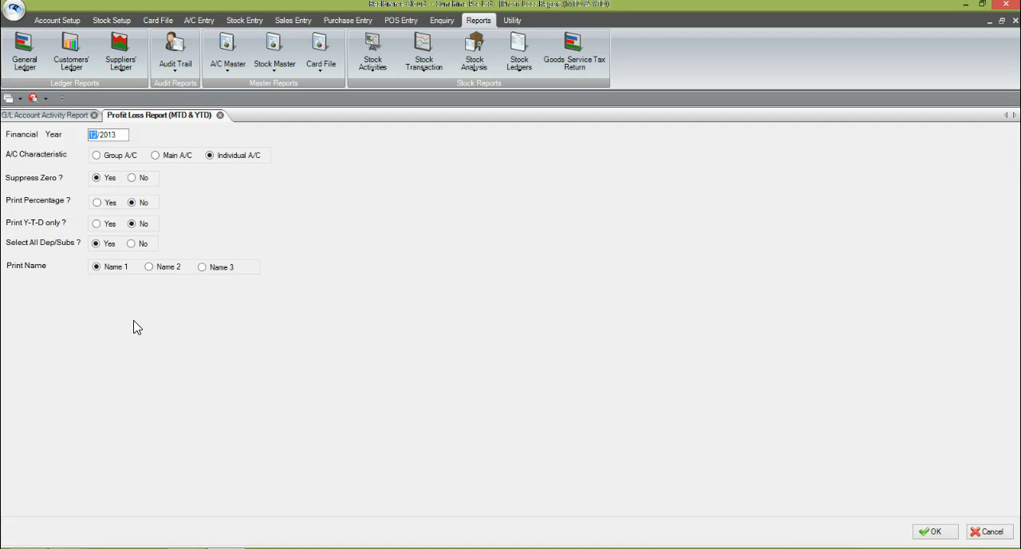
# Step: Generate the Profit Loss (M-T-D) (Y-T-D) report for 12/2013, restricted to the JCUBE department
pyautogui.click(27, 61)
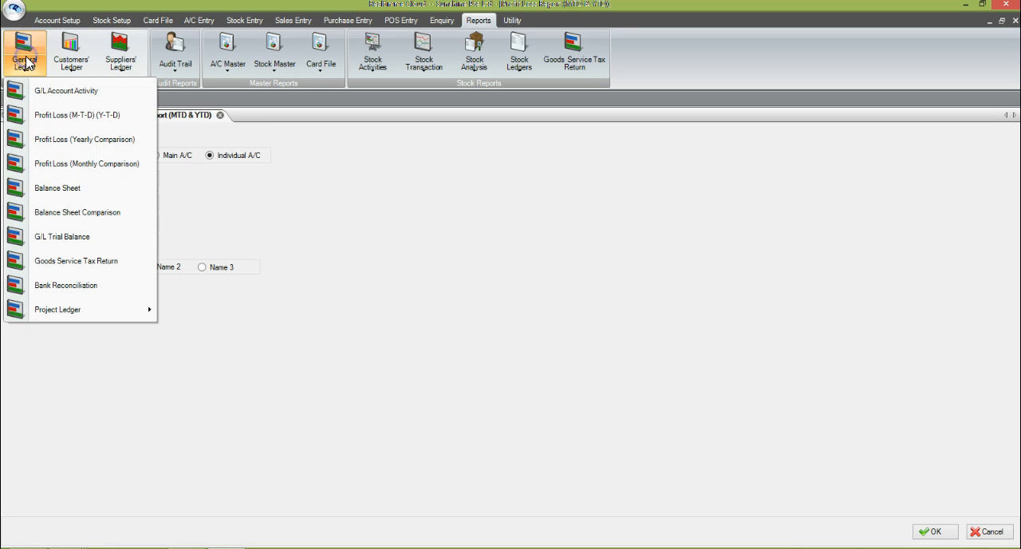
pyautogui.click(68, 115)
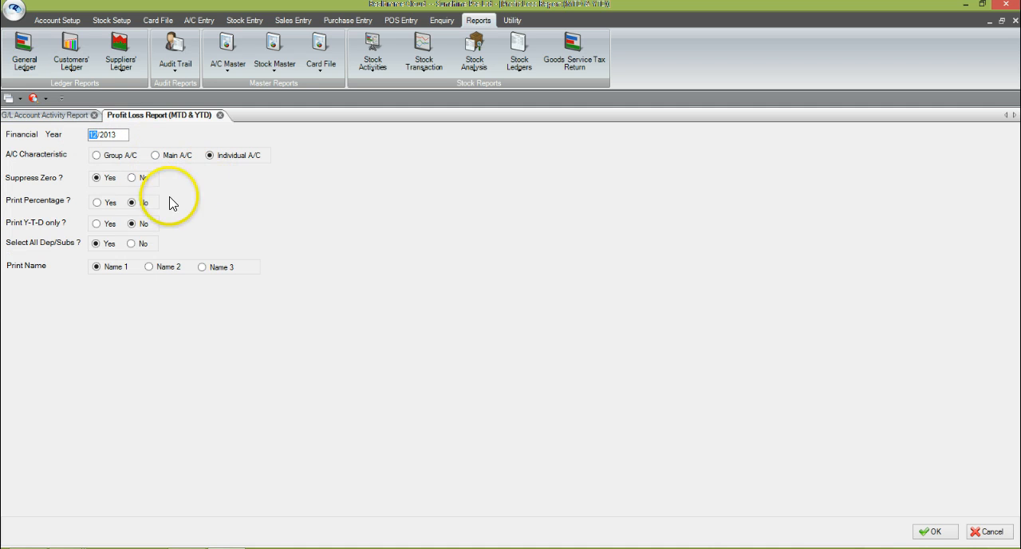
pyautogui.click(48, 248)
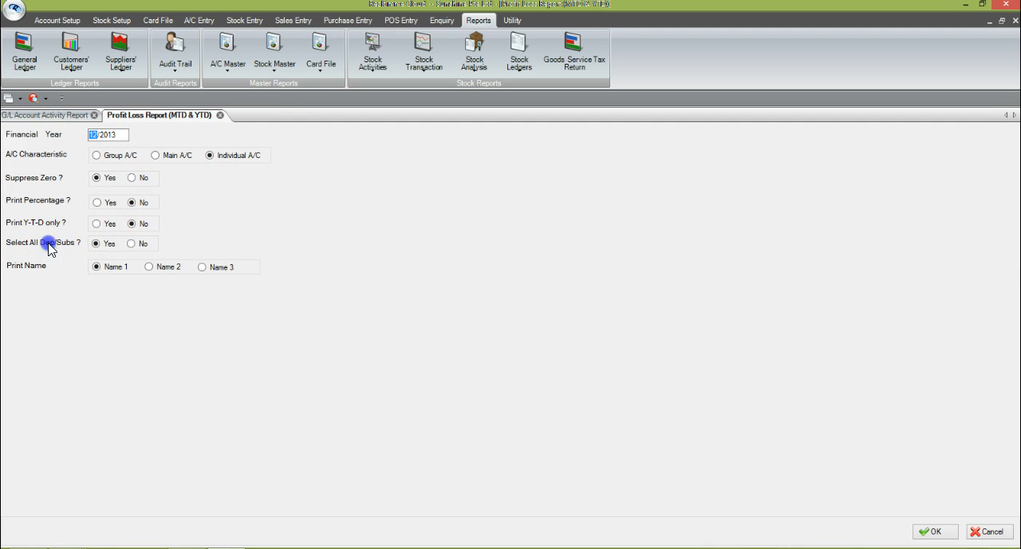
pyautogui.click(132, 245)
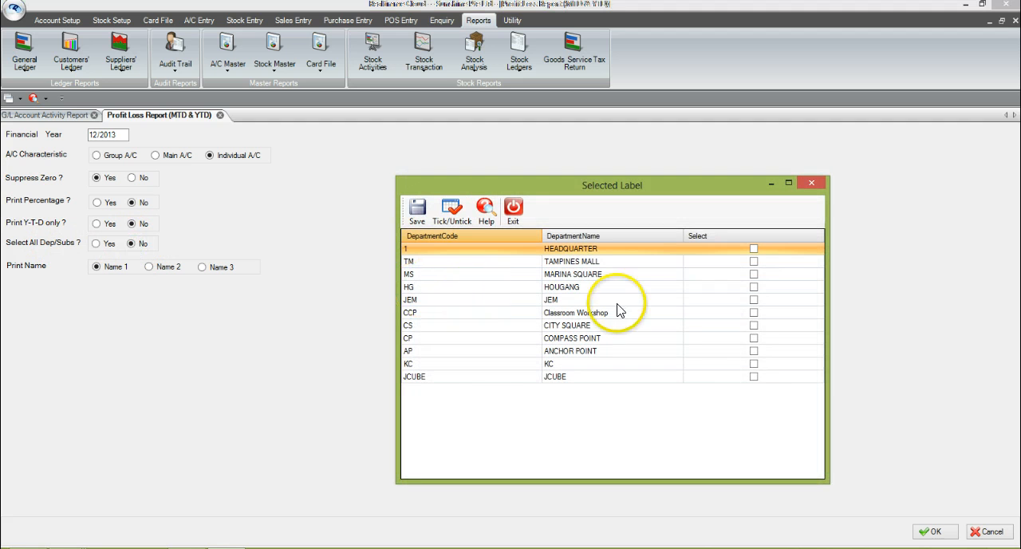
pyautogui.click(754, 377)
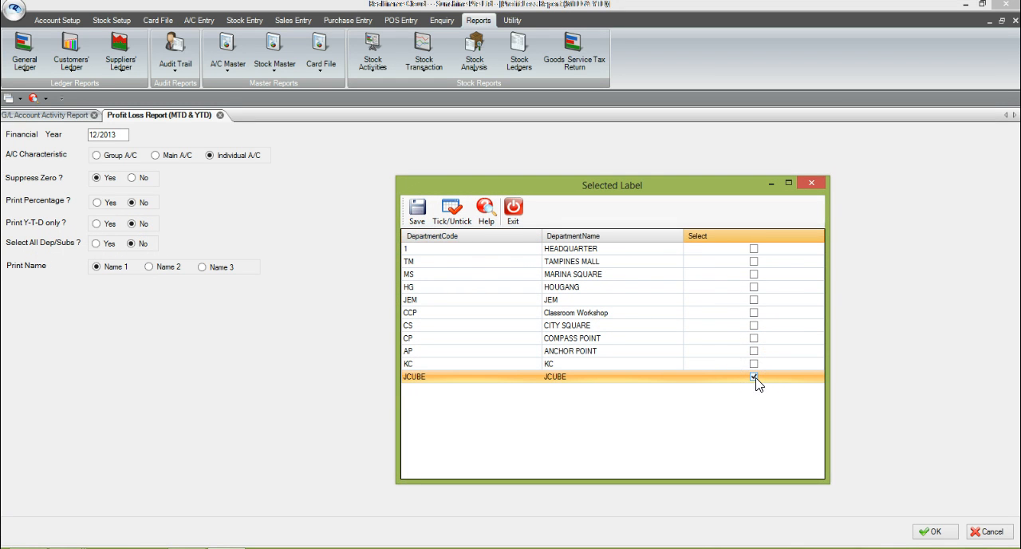
pyautogui.click(416, 212)
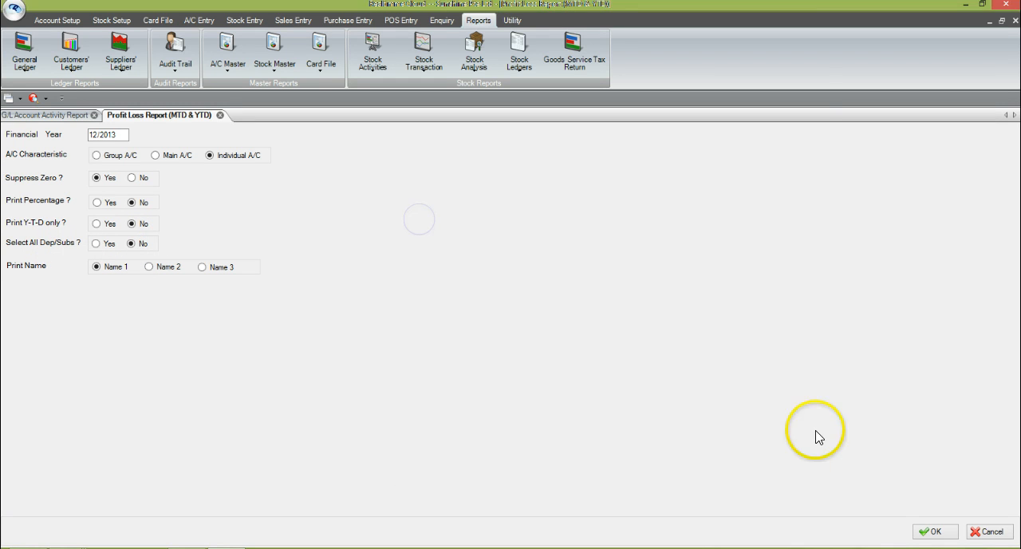
pyautogui.click(937, 533)
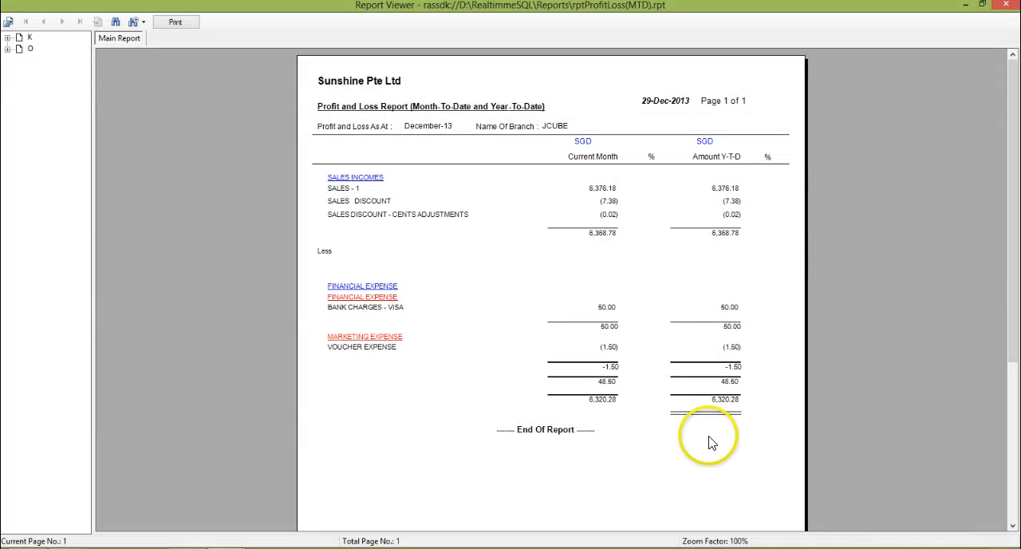
# Step: Check the sales and VISA bank charges of JCUBE in the Profit and Loss report
pyautogui.click(491, 191)
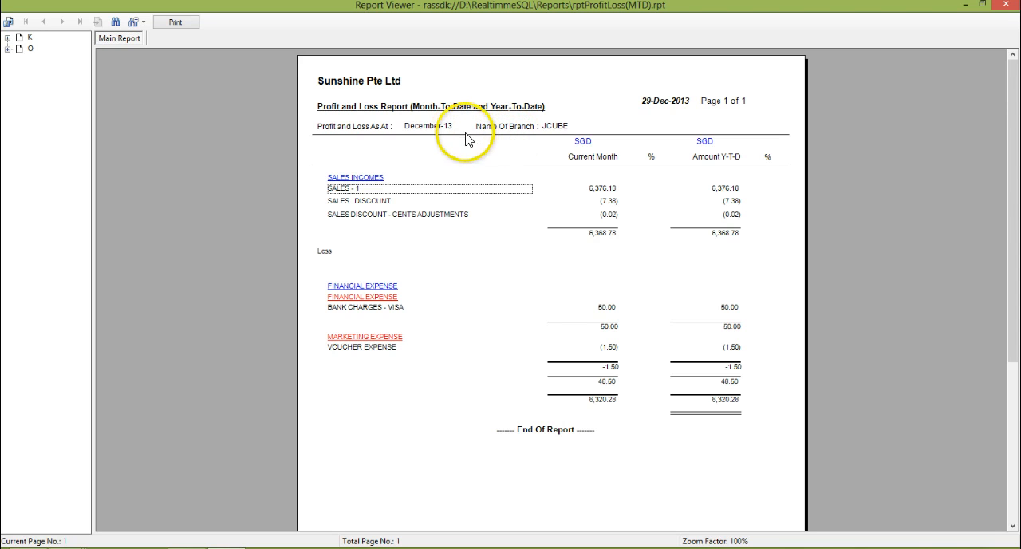
pyautogui.click(606, 307)
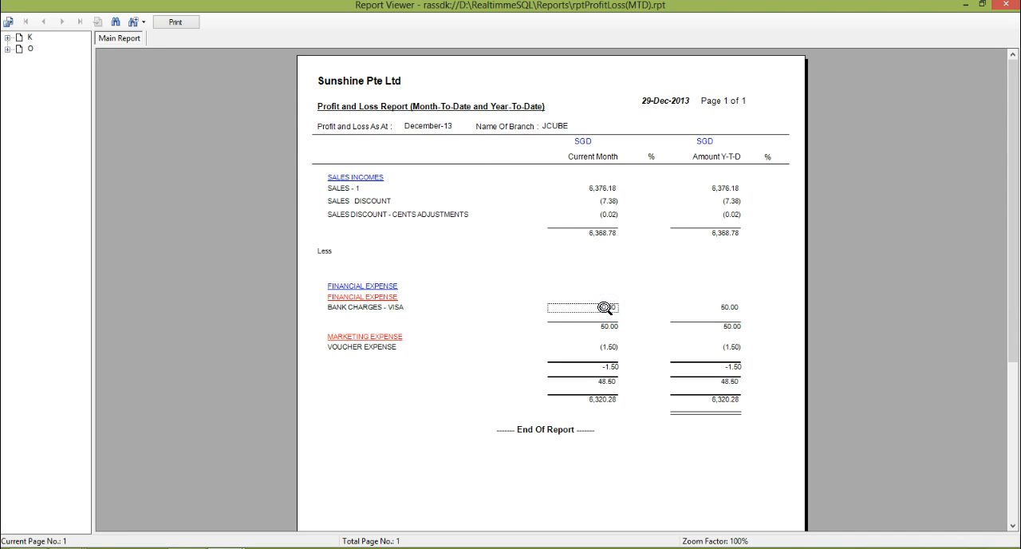
pyautogui.click(505, 331)
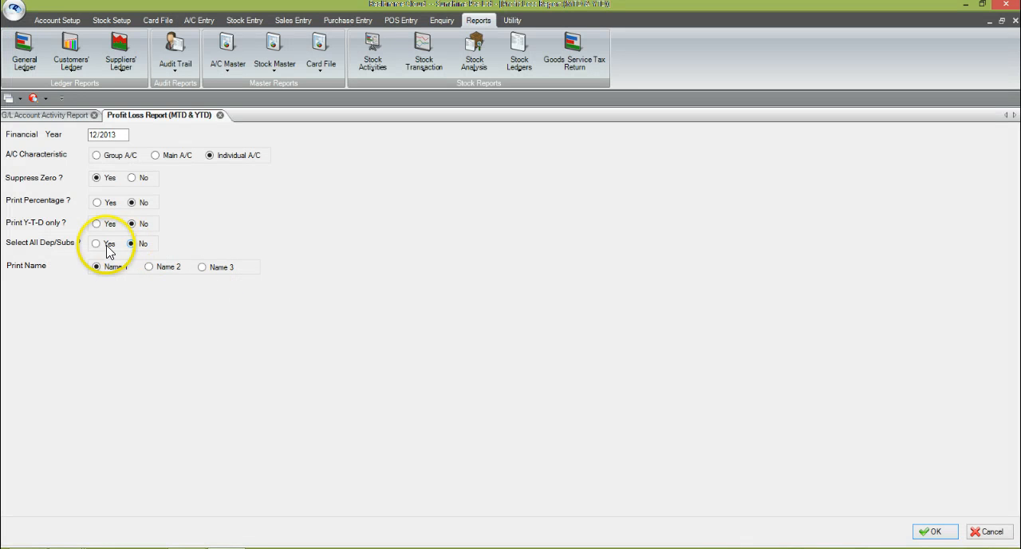
# Step: Generate the 12/2013 Profit and Loss report for the MARINA SQUARE department only and check its VISA bank charges
pyautogui.click(96, 244)
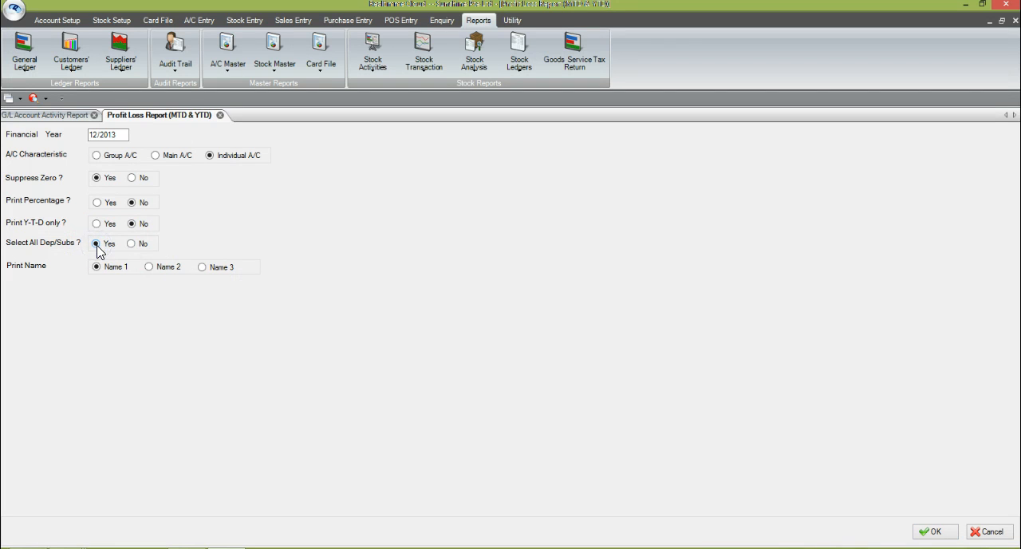
pyautogui.click(131, 244)
pyautogui.click(312, 281)
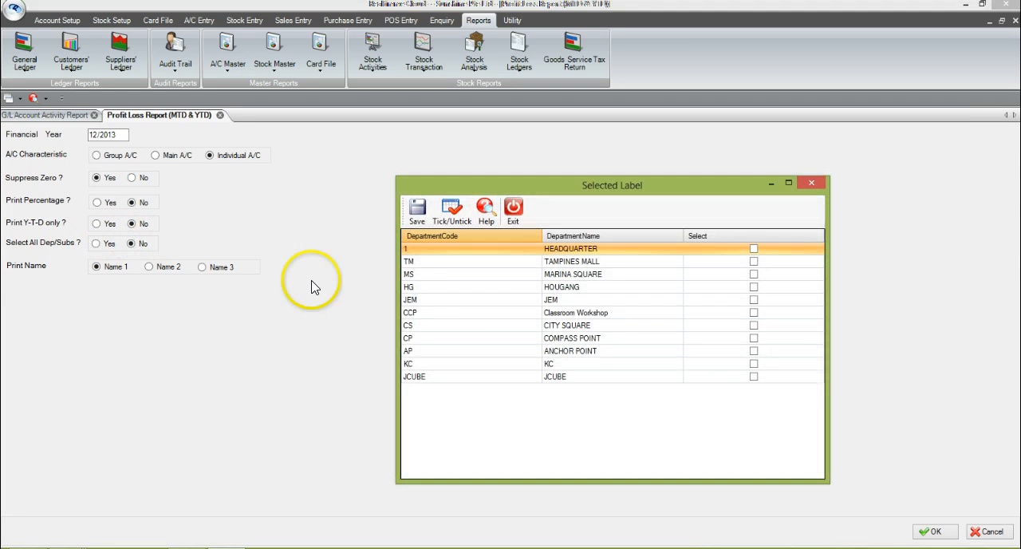
pyautogui.click(754, 274)
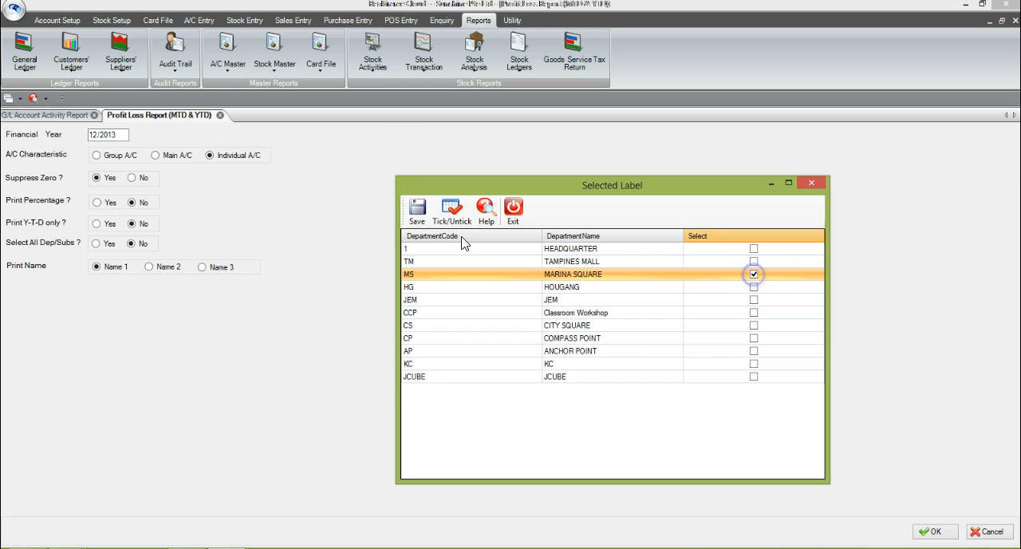
pyautogui.click(417, 210)
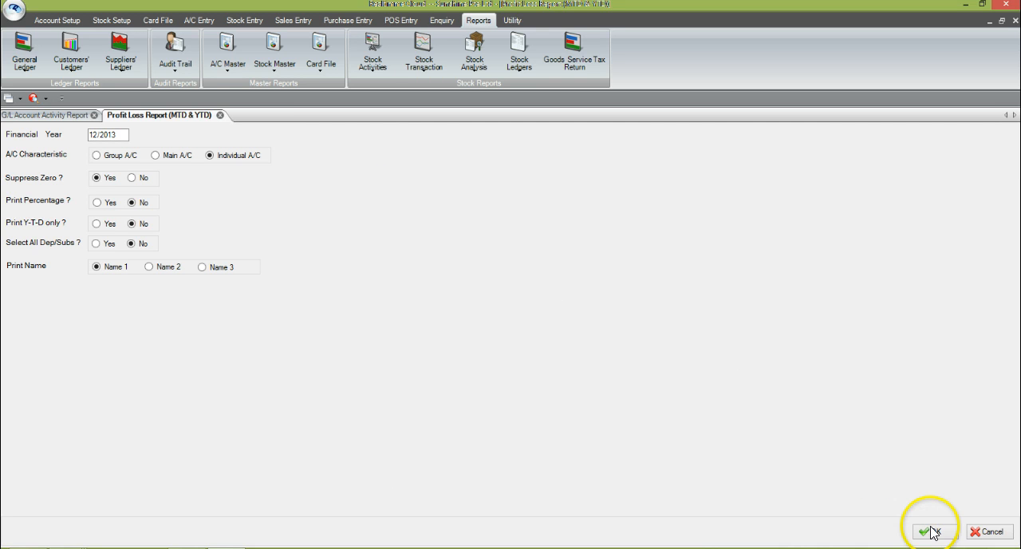
pyautogui.click(932, 533)
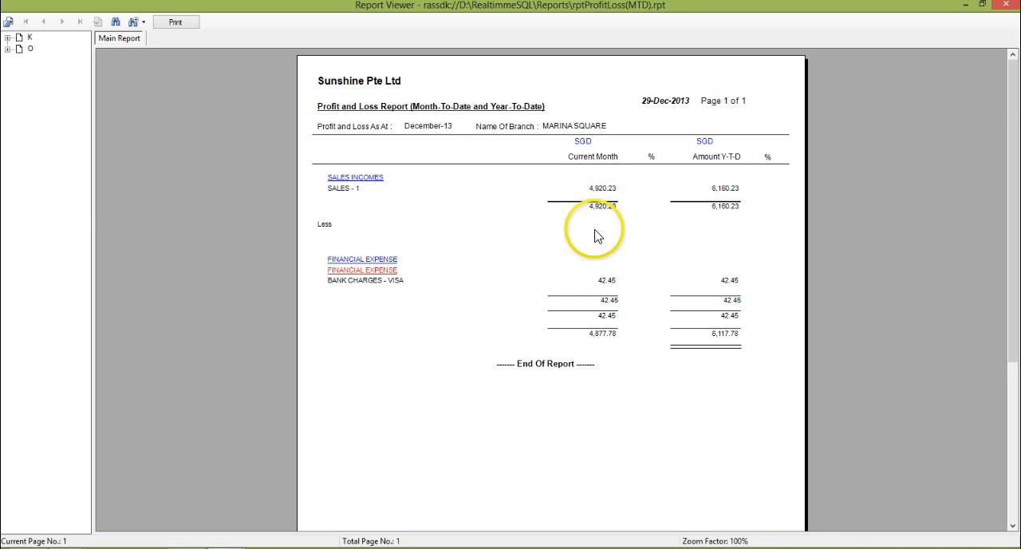
pyautogui.click(608, 289)
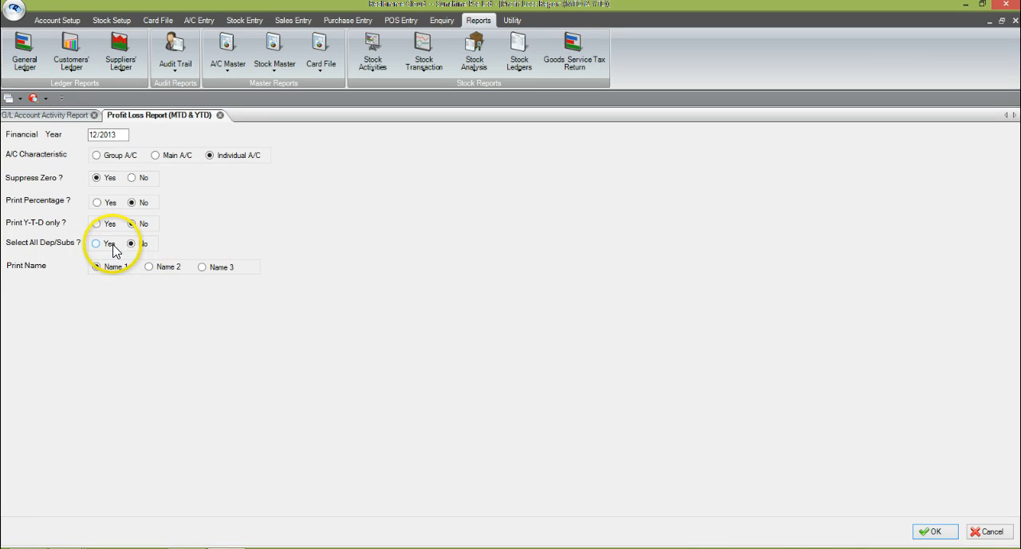
# Step: Generate the 12/2013 Profit and Loss report for the COMPASS POINT department only
pyautogui.click(101, 247)
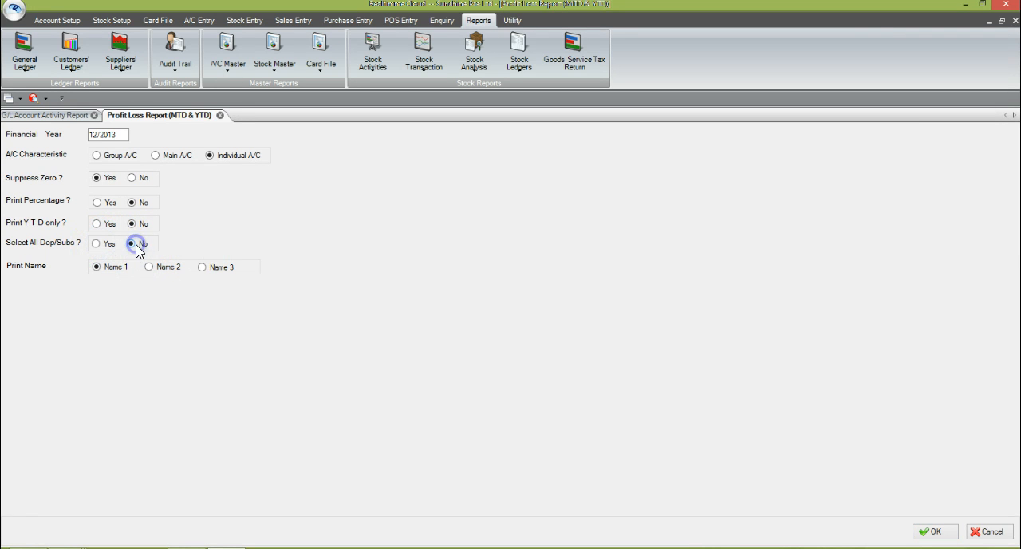
pyautogui.click(134, 244)
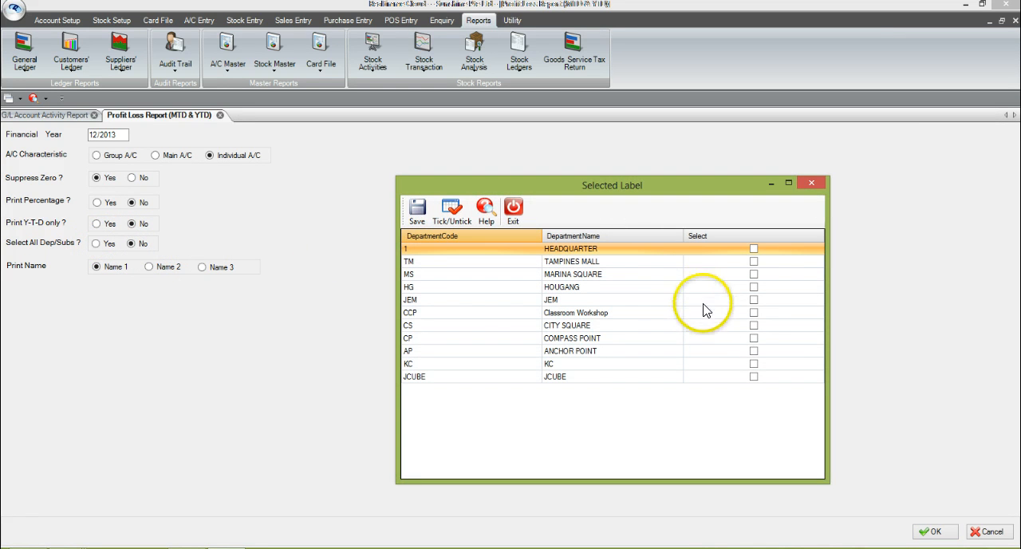
pyautogui.click(754, 338)
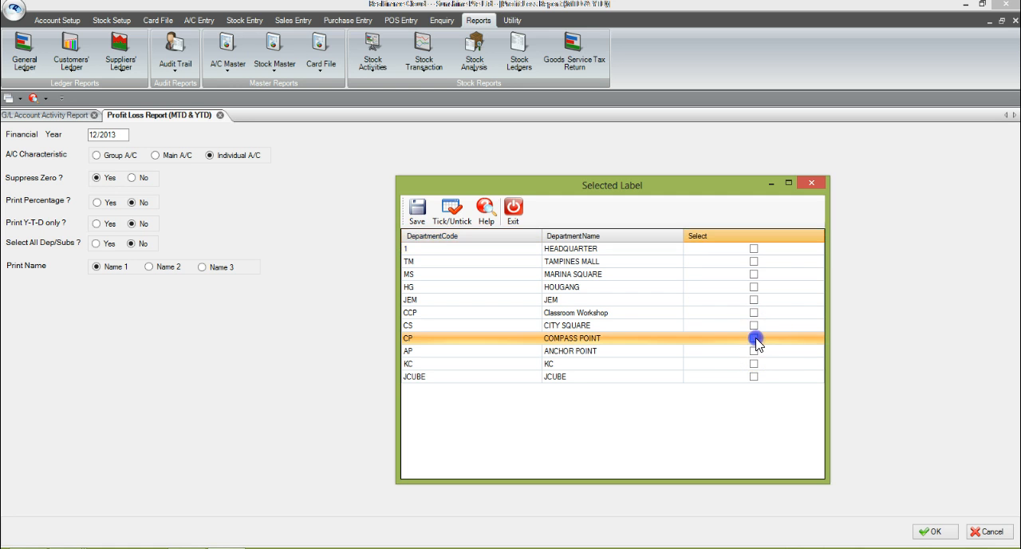
pyautogui.click(411, 211)
pyautogui.click(931, 531)
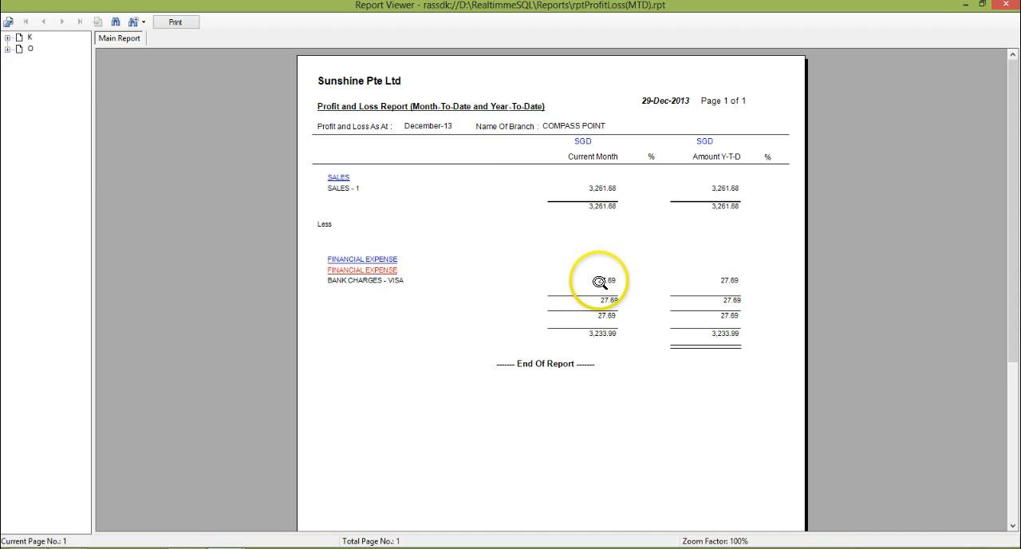
# Step: Close the Compass Point report, the Profit Loss report setup and the G/L Account Activity report setup
pyautogui.press('Escape')
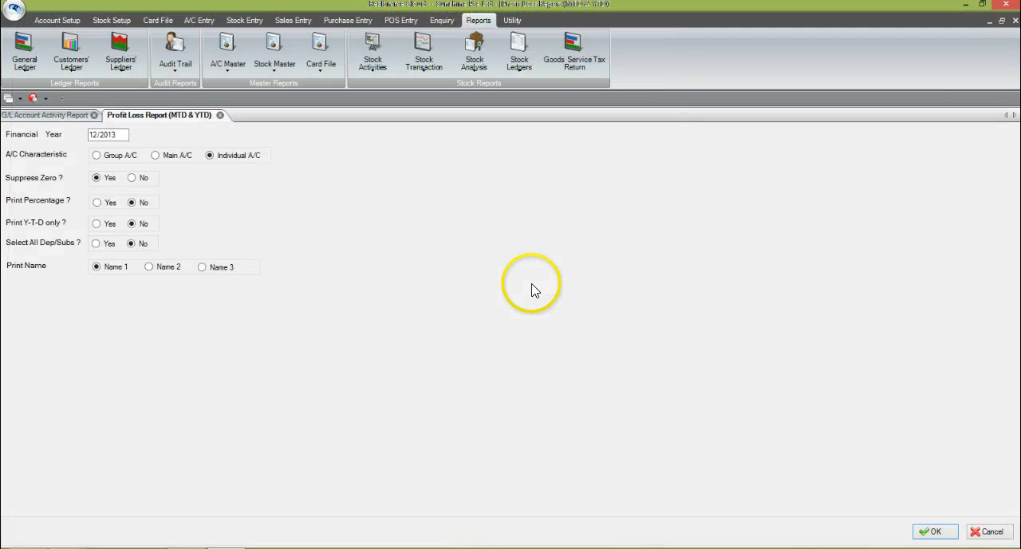
pyautogui.press('Escape')
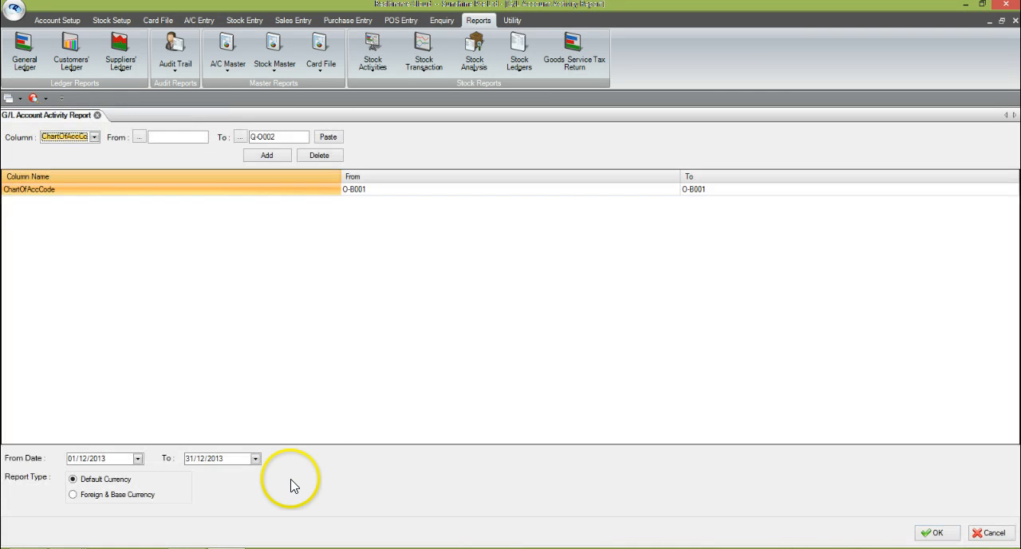
pyautogui.click(97, 116)
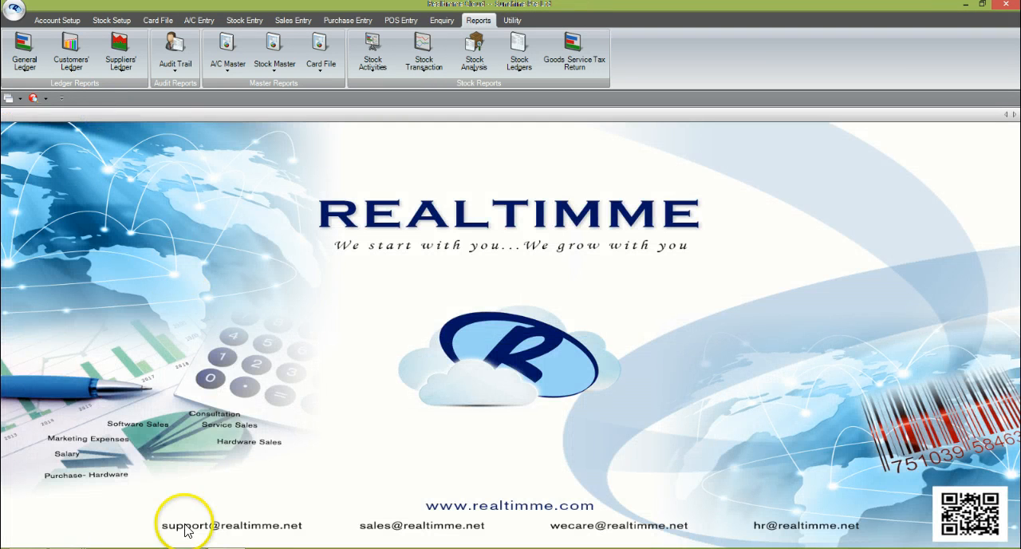